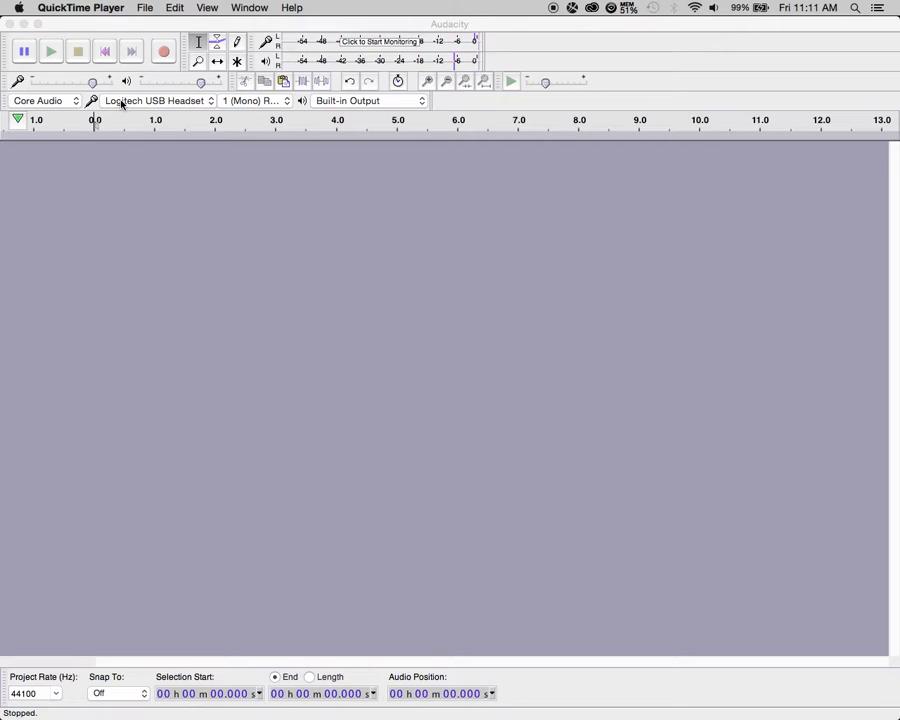
- Review the available recording devices, recording channels and playback devices, keeping the Logitech USB Headset as the recording device
click(121, 100)
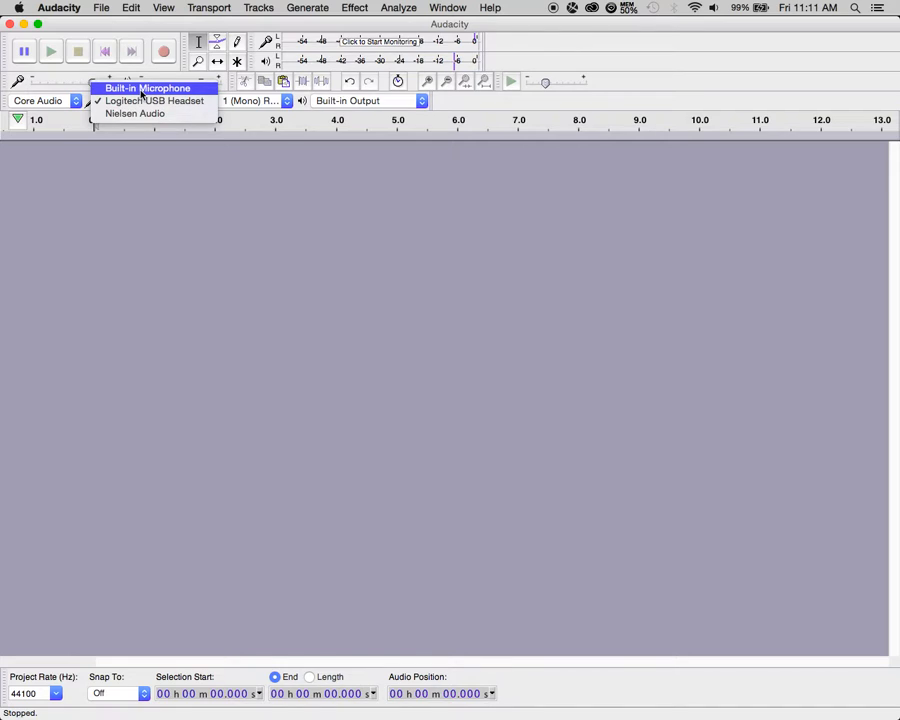
click(136, 100)
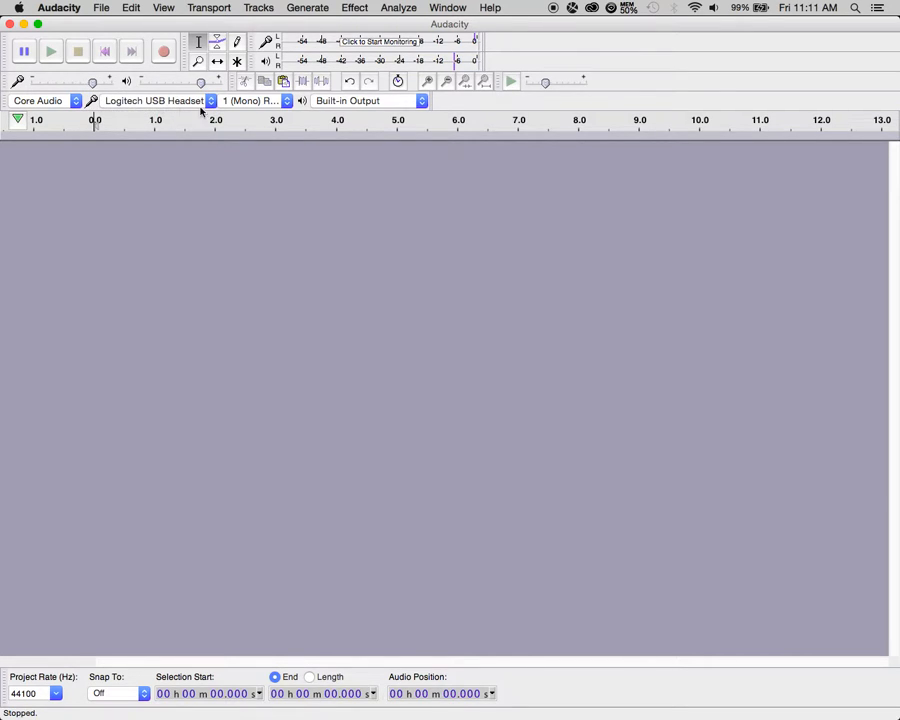
click(269, 103)
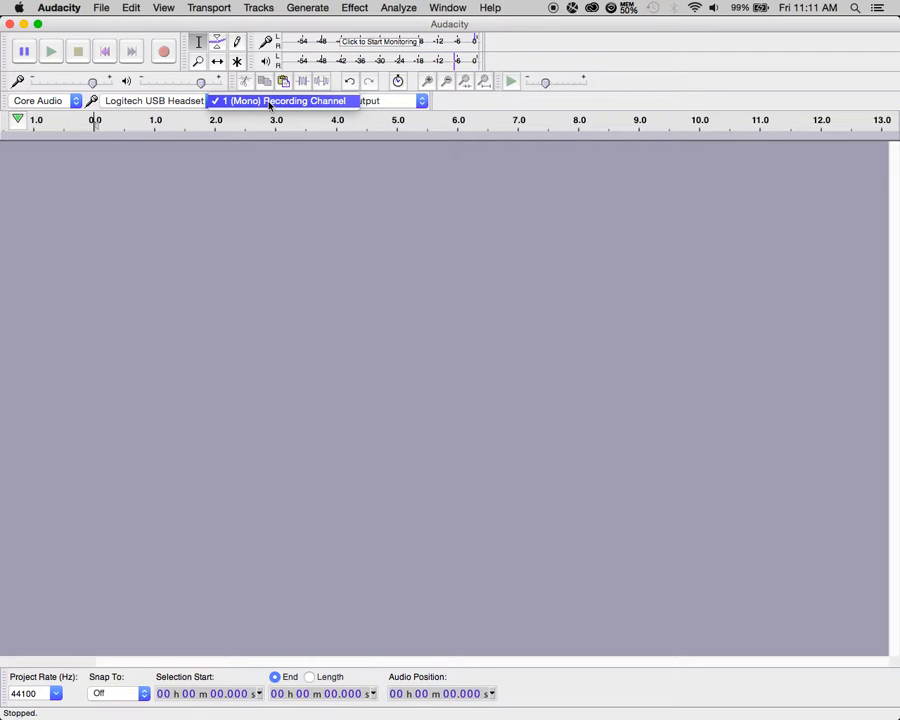
click(411, 107)
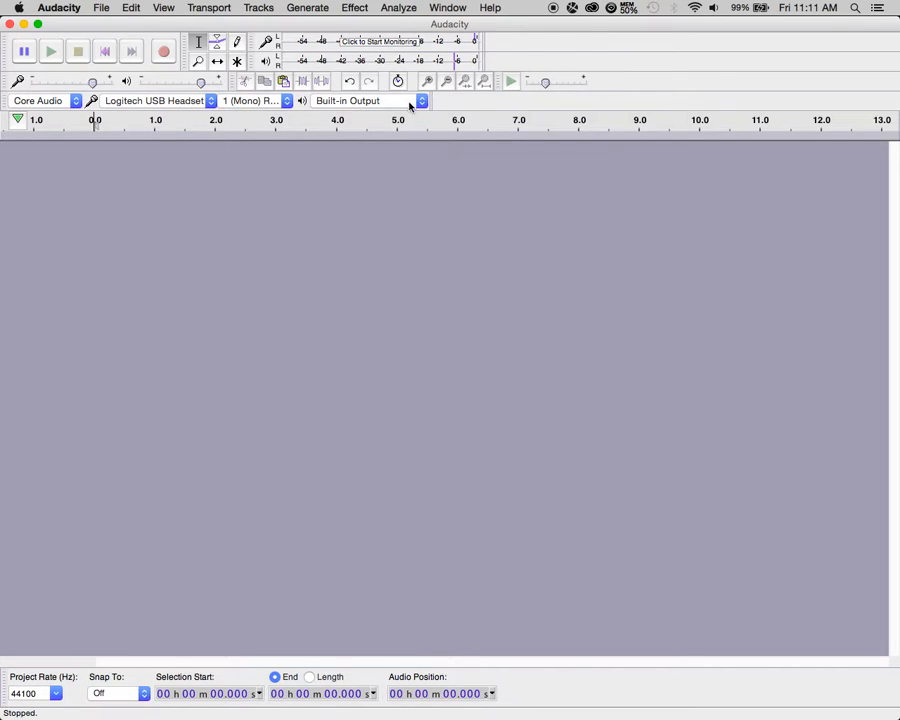
click(410, 106)
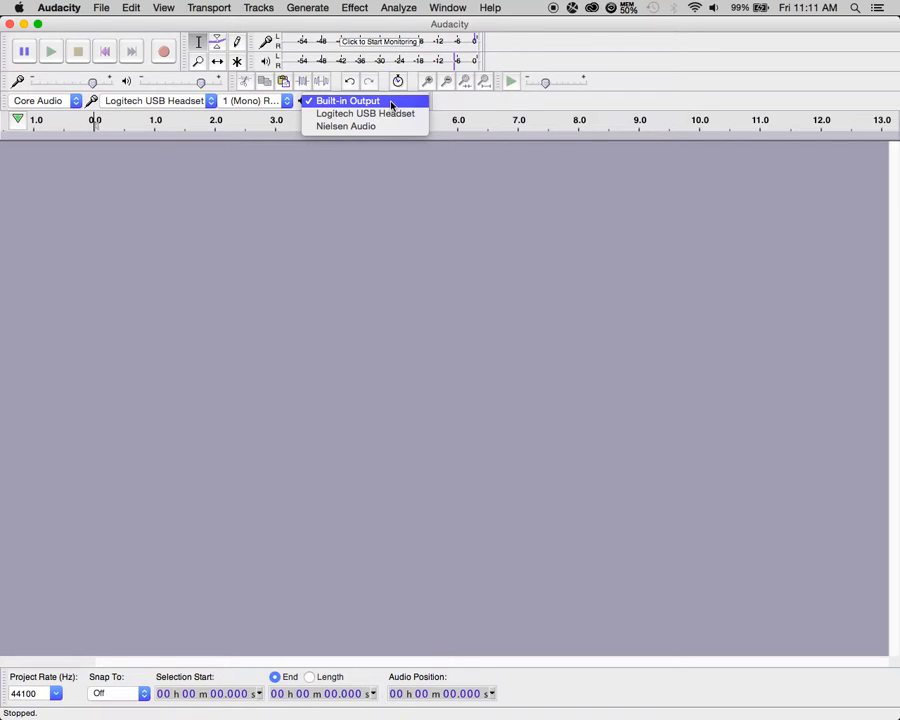
click(464, 107)
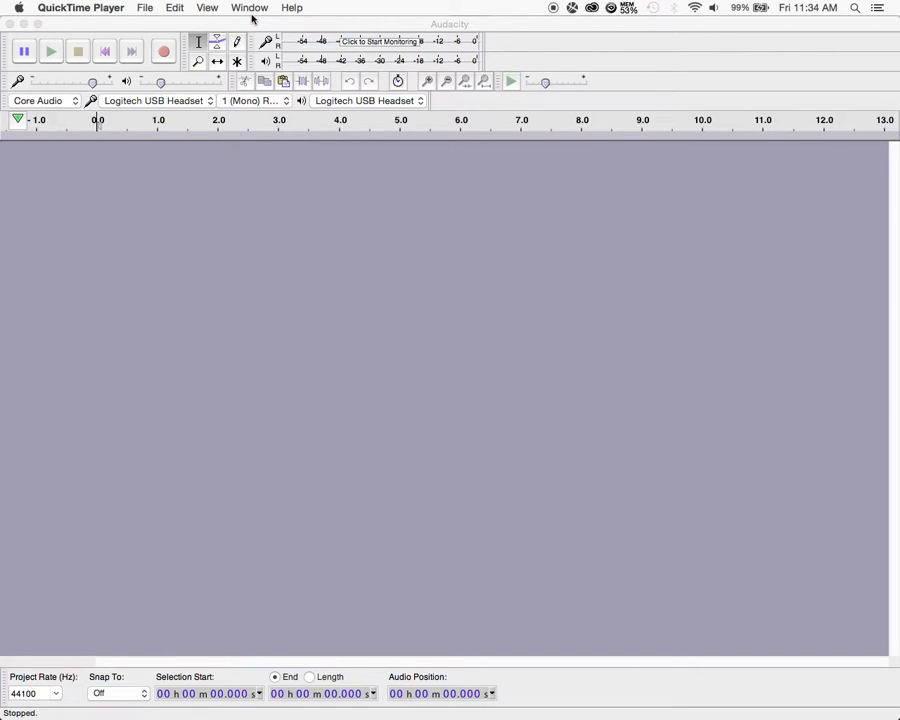
- Record a mono voice track about 33 seconds long, starting with roughly 10 seconds of silence, and stop the recording
click(168, 51)
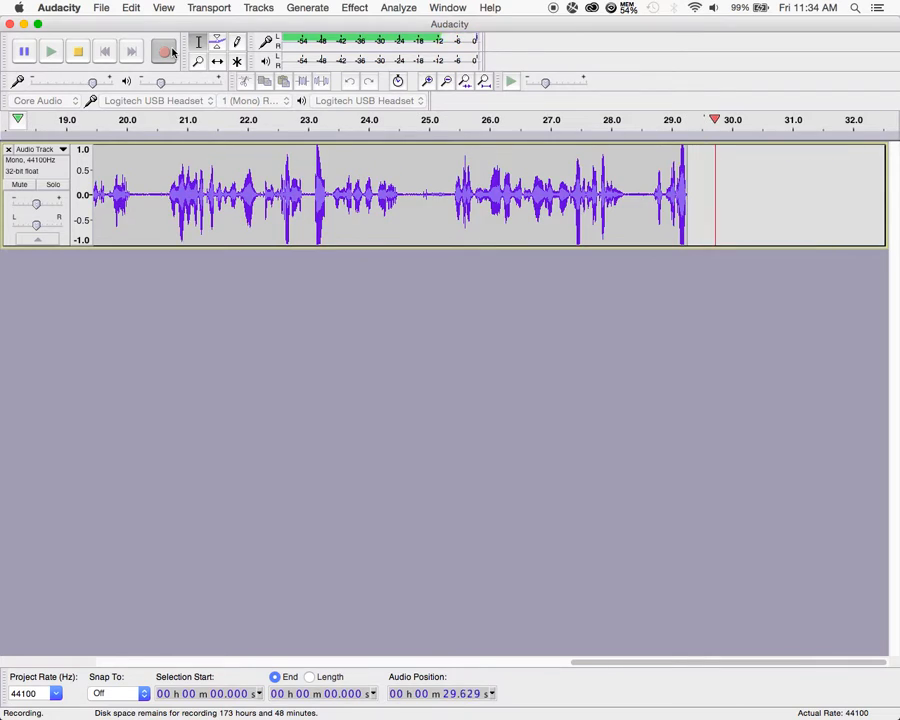
click(77, 52)
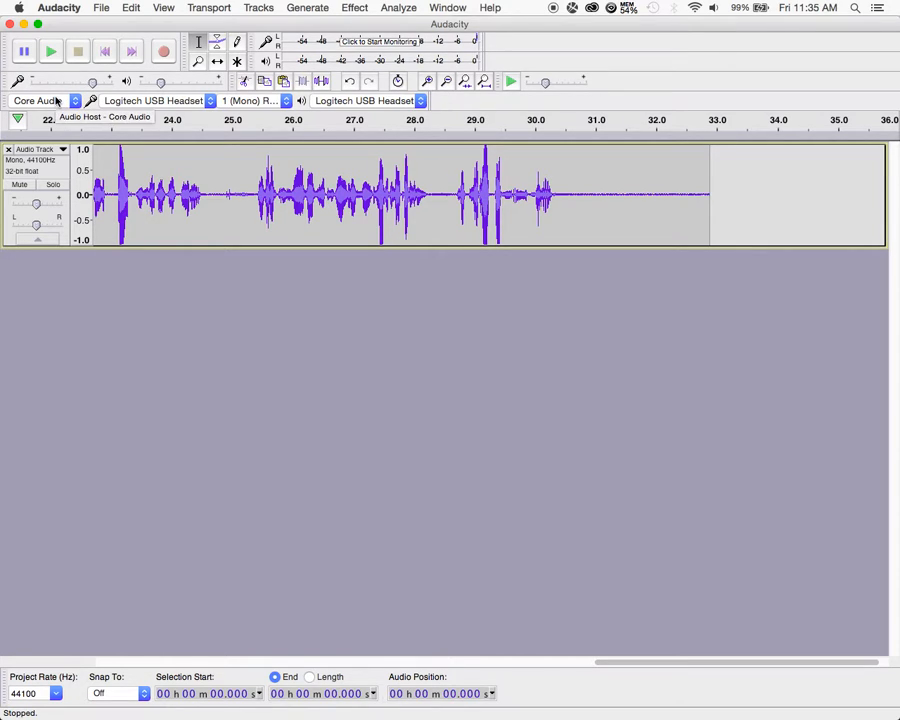
- Save the project on the Desktop as an Audacity project named Fancast Assignment
click(100, 6)
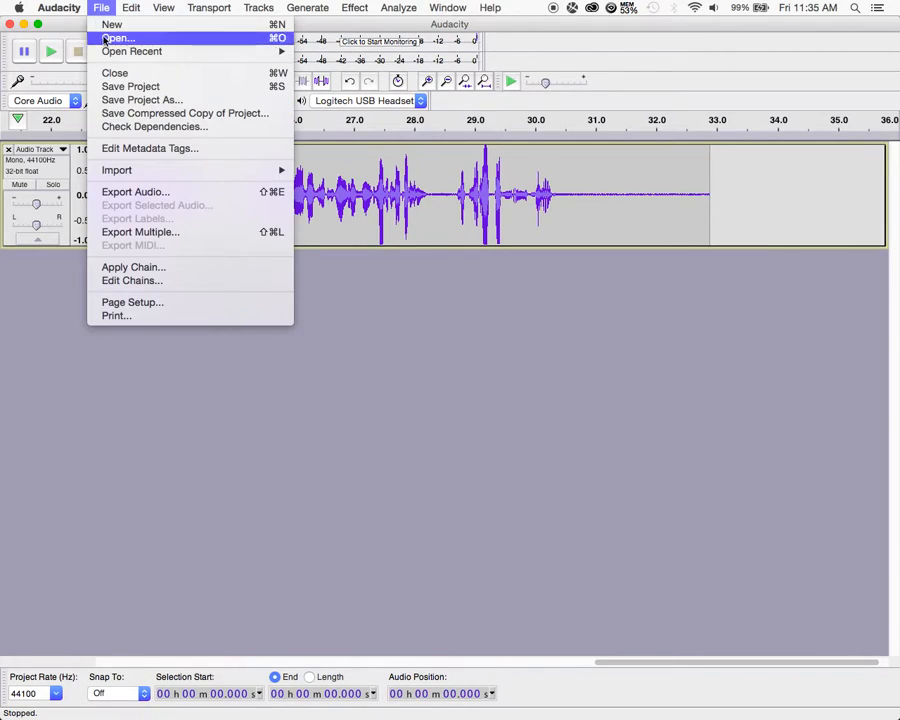
click(110, 87)
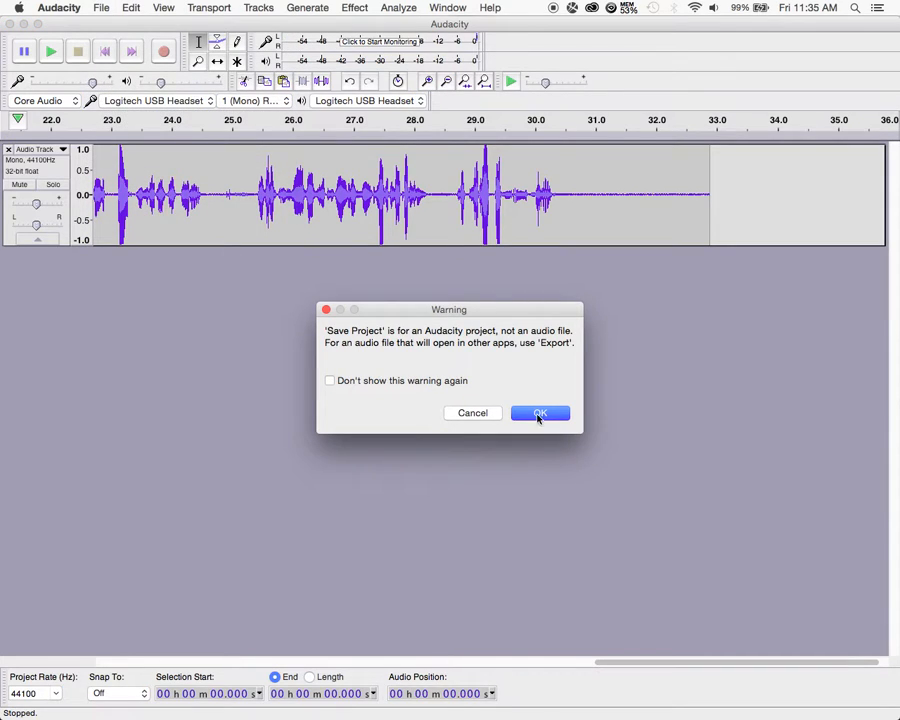
click(558, 413)
text(Fancast Assignment)
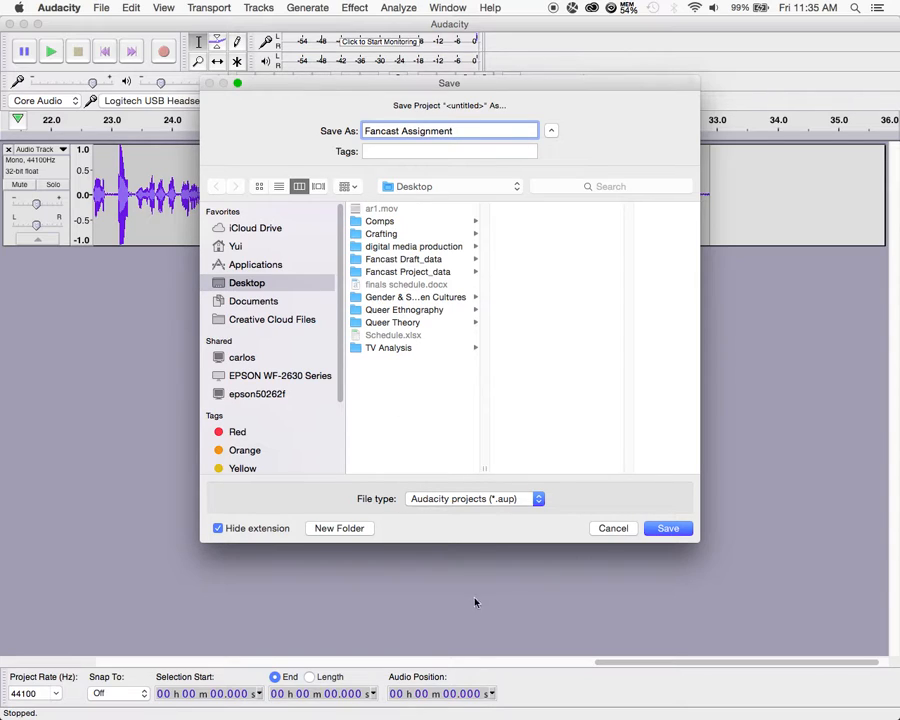
click(668, 528)
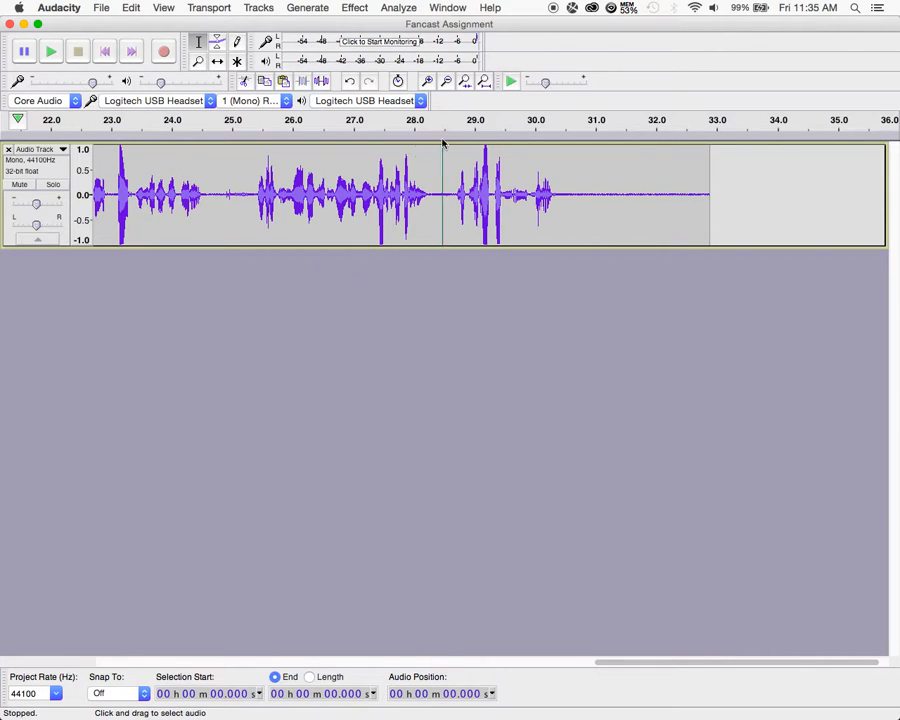
- Examine the recorded waveform at several zoom levels, from the whole track to its silent opening
click(446, 84)
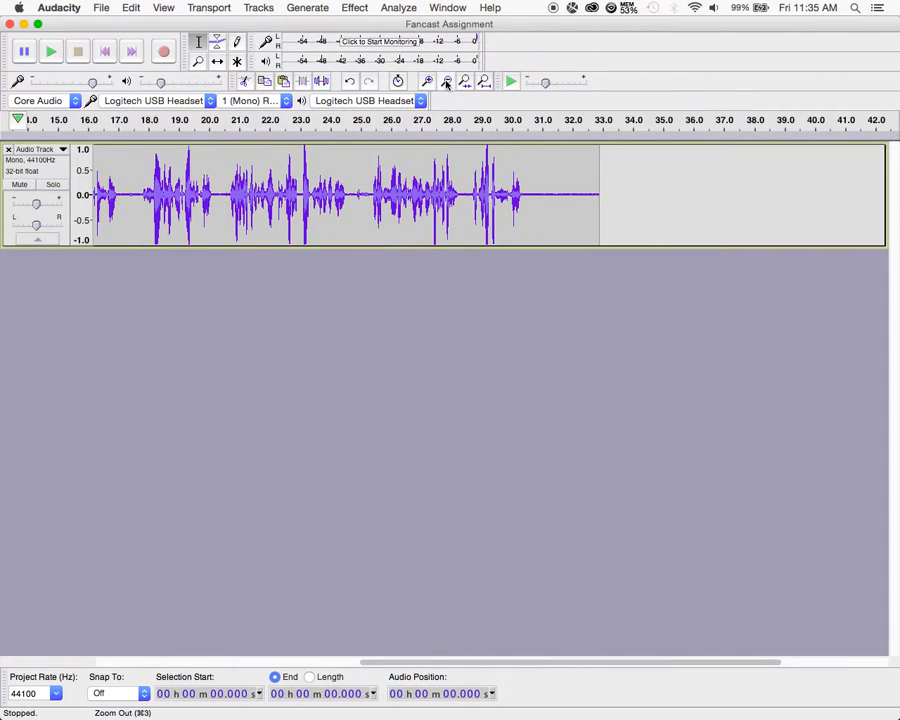
click(446, 84)
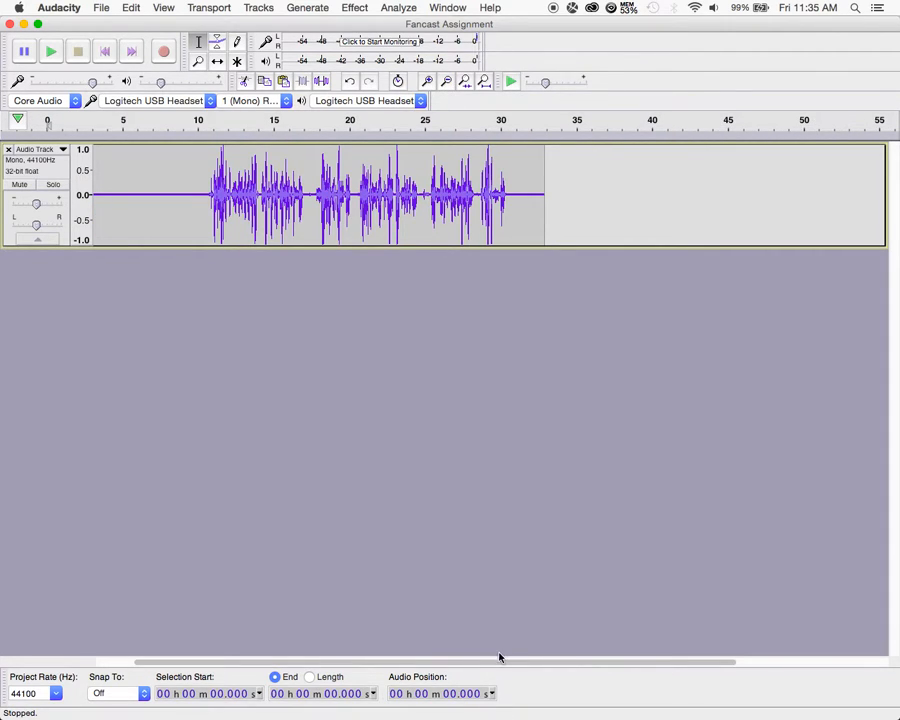
drag(498, 663, 290, 652)
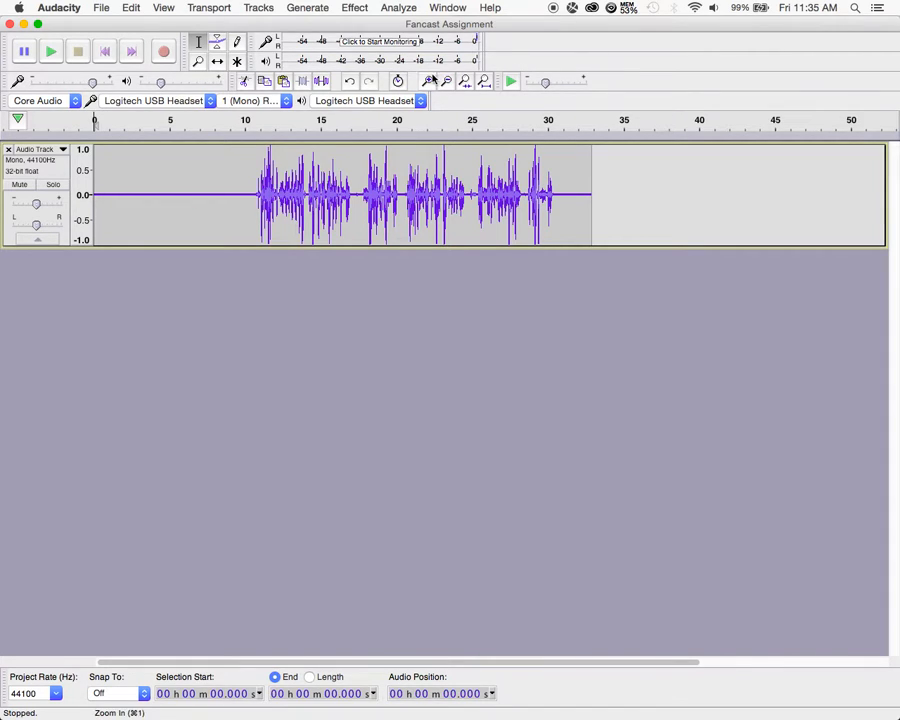
click(427, 80)
click(427, 80)
click(427, 80)
click(427, 80)
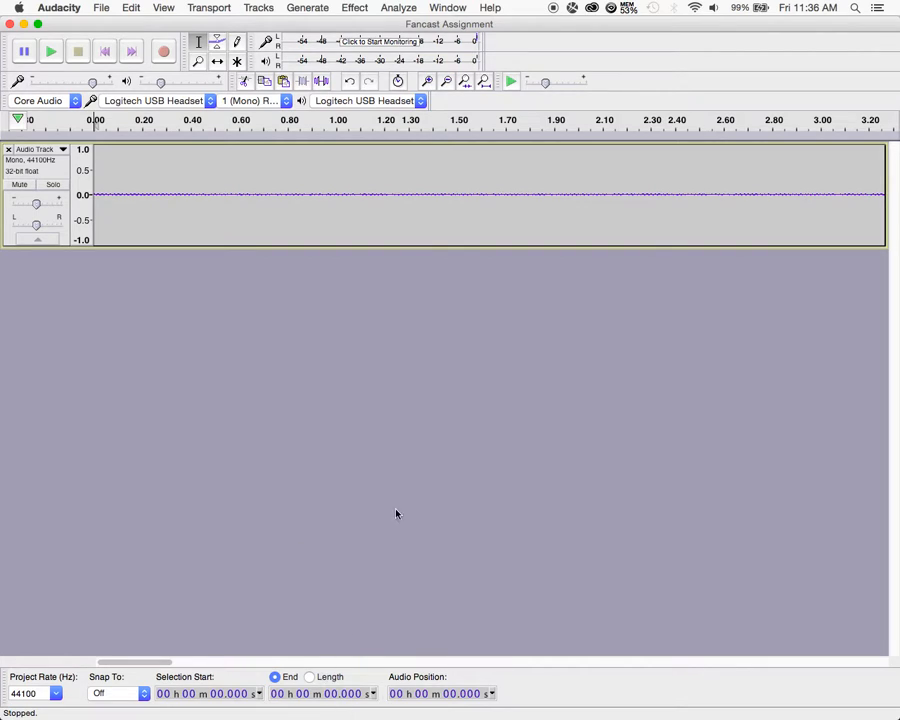
click(447, 84)
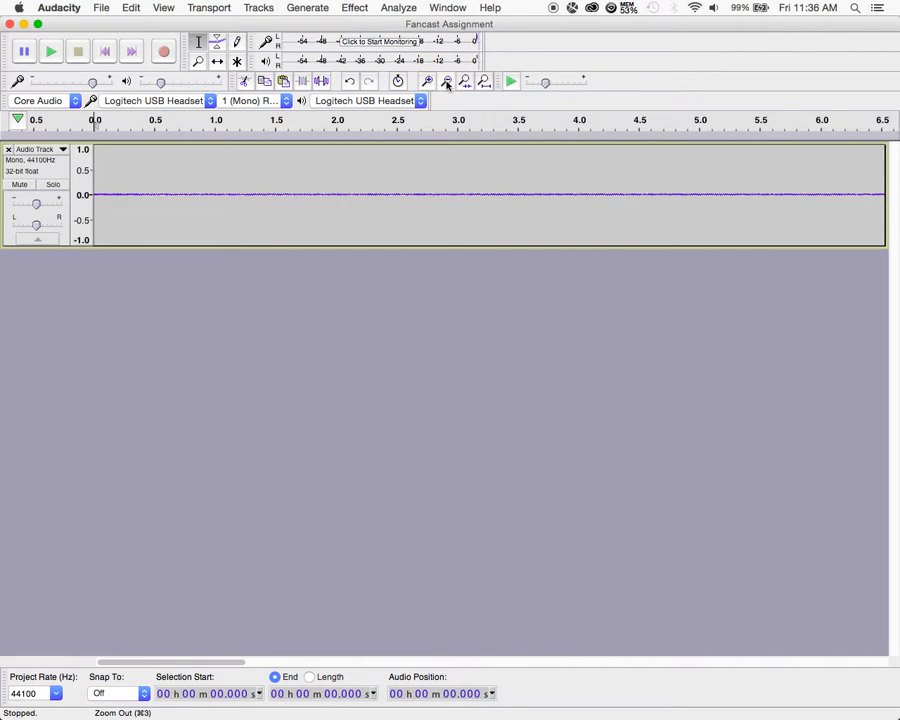
click(447, 84)
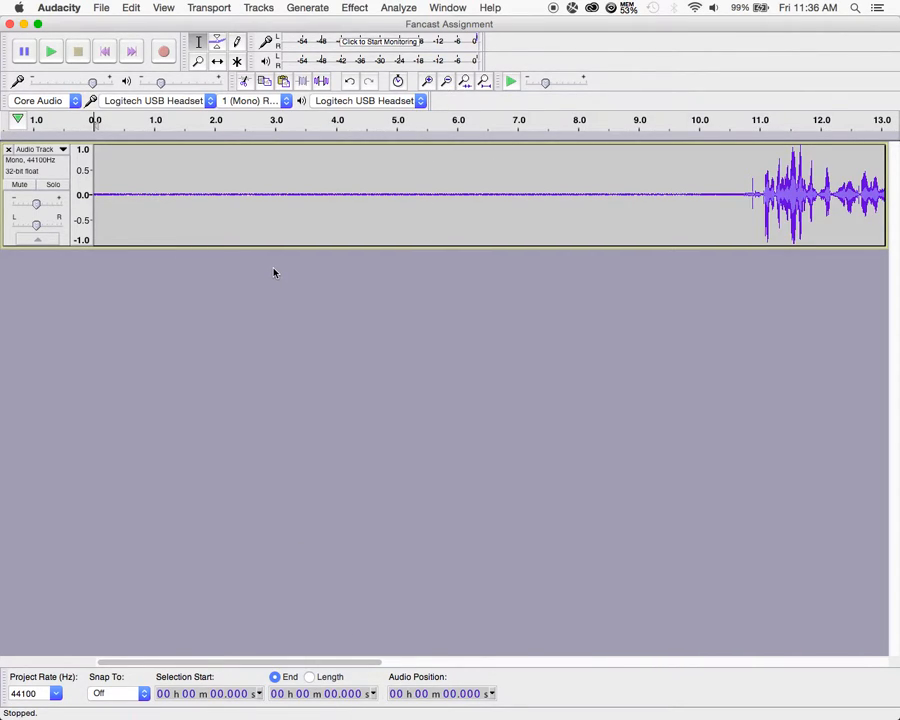
- Capture a noise profile for Noise Reduction from the silent opening of the track, from 0 to about 10.76 seconds
click(197, 42)
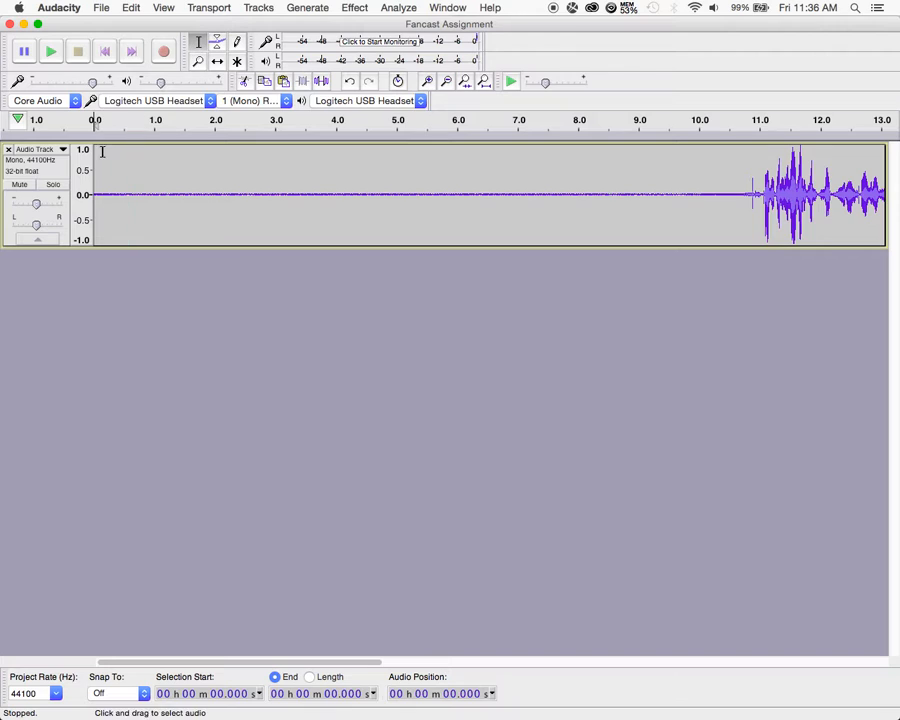
drag(95, 156, 745, 196)
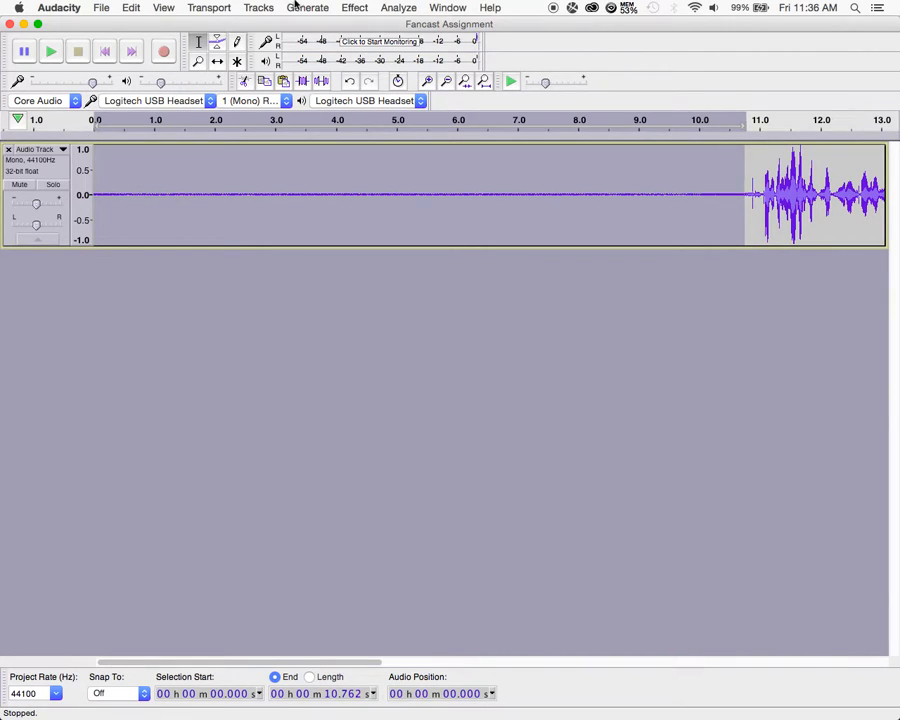
click(358, 7)
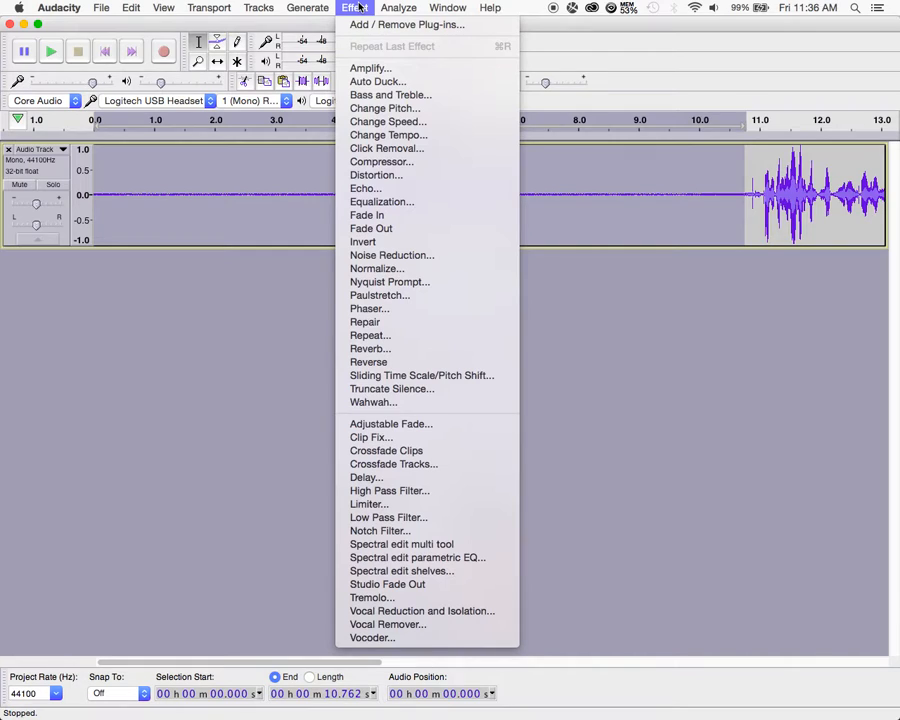
click(414, 255)
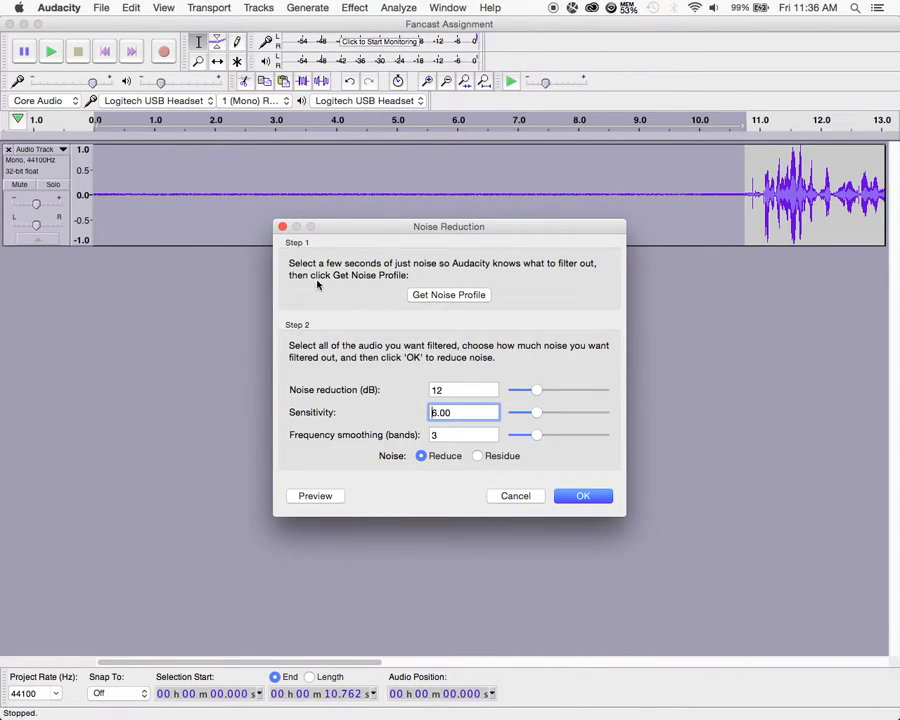
click(449, 295)
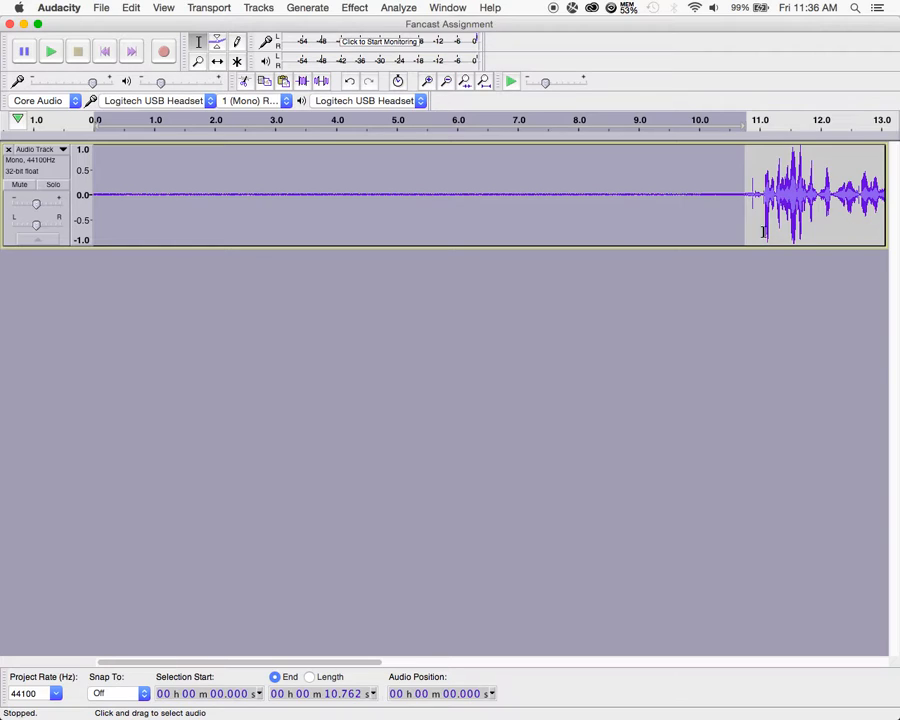
- Apply Noise Reduction to the entire track with 12 dB reduction, sensitivity 6.00 and frequency smoothing of 3 bands
click(830, 223)
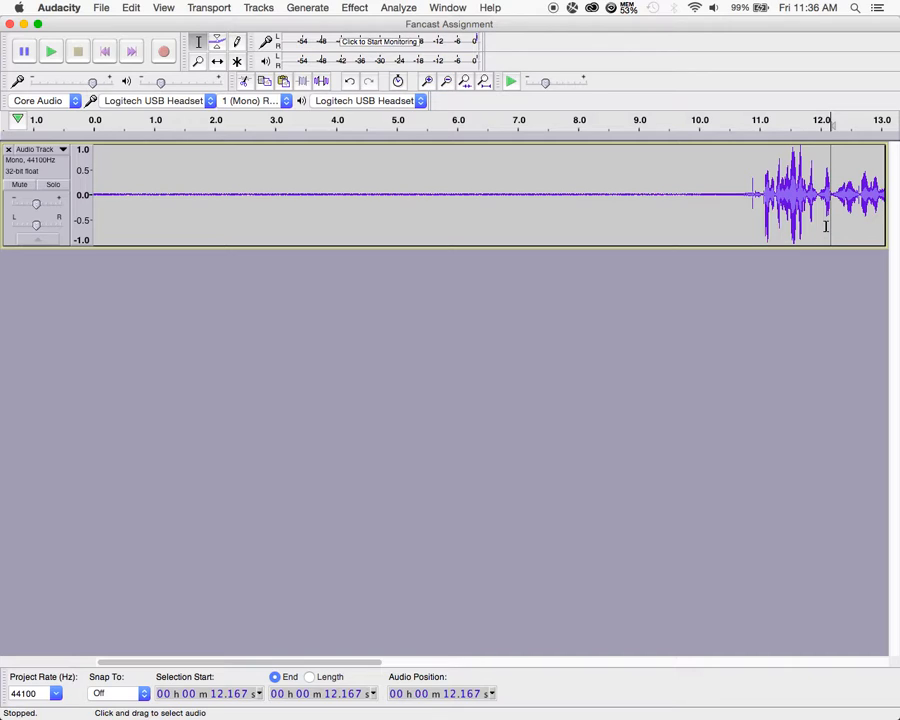
key(super+a)
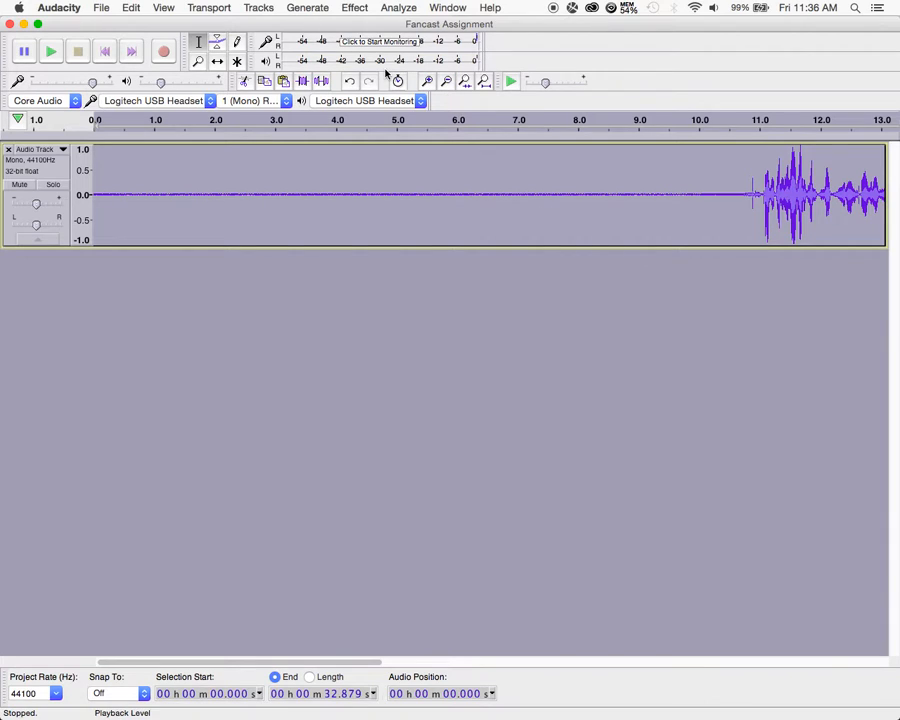
click(133, 8)
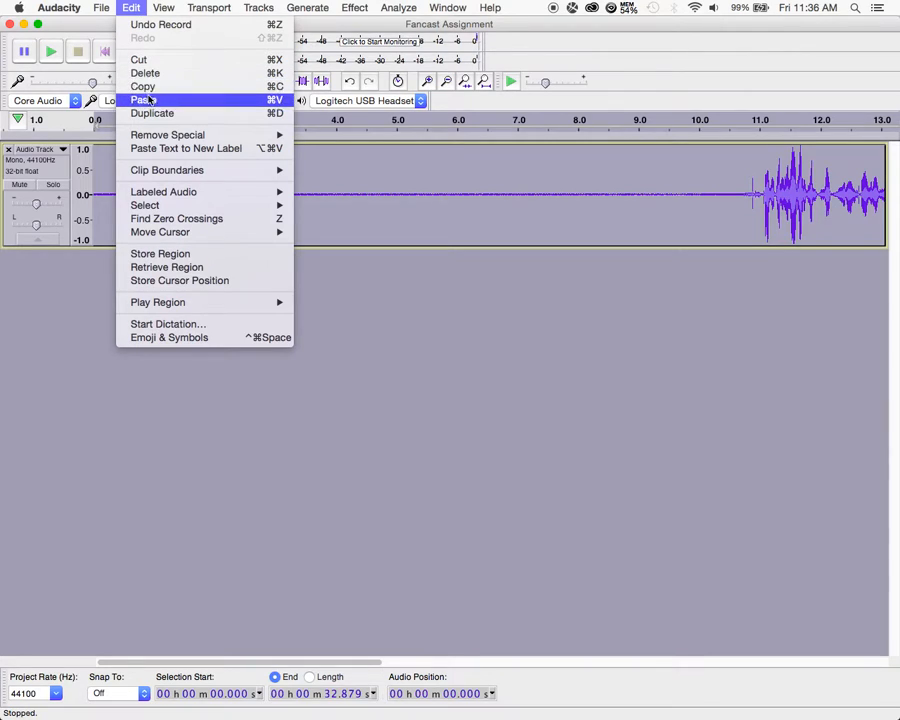
mouse_move(179, 206)
click(313, 203)
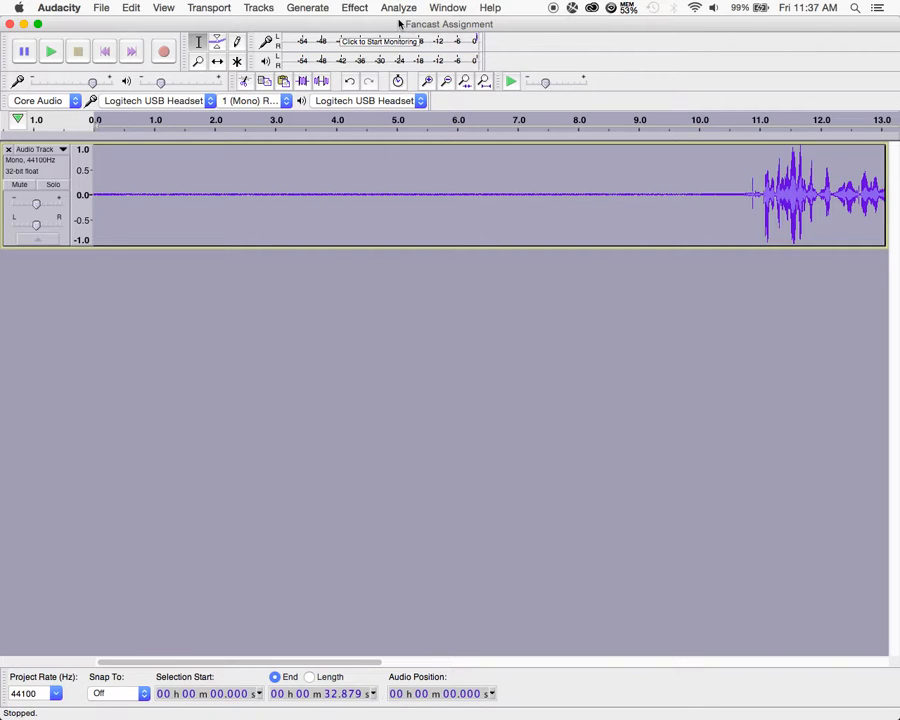
click(358, 9)
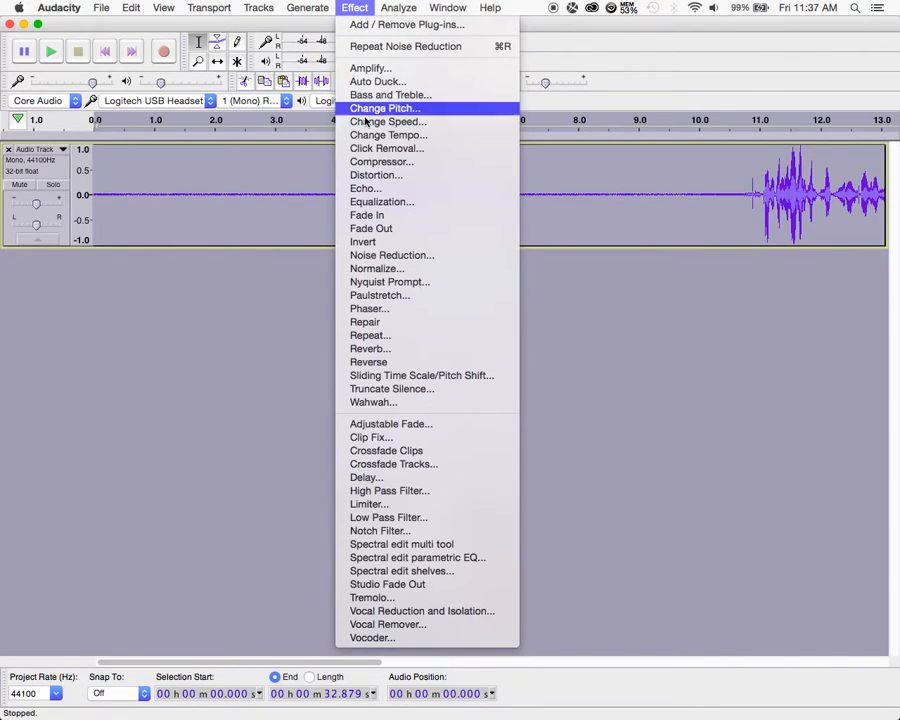
click(392, 256)
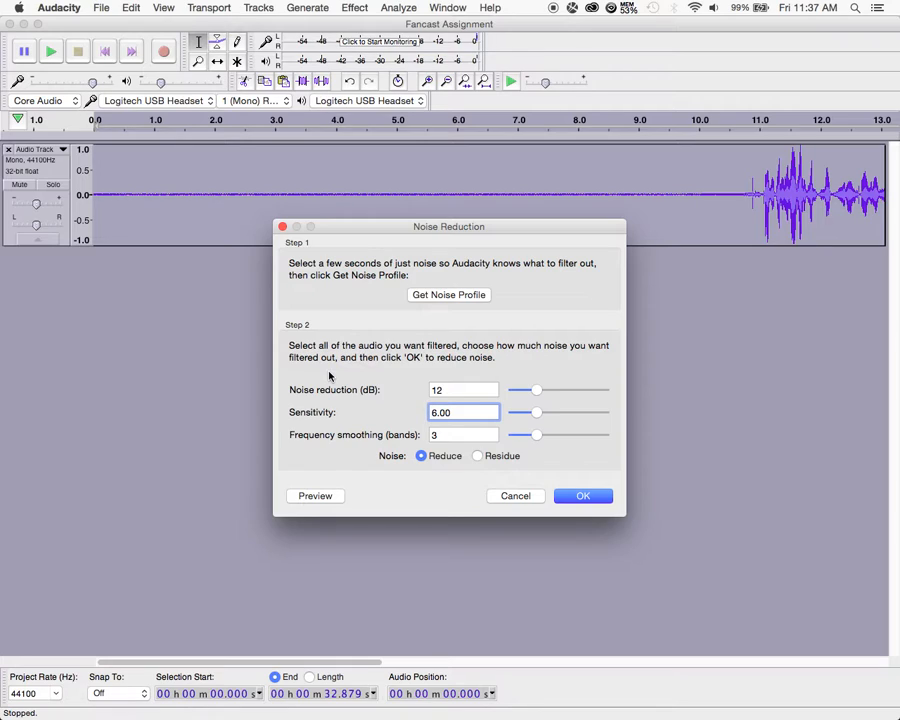
click(584, 496)
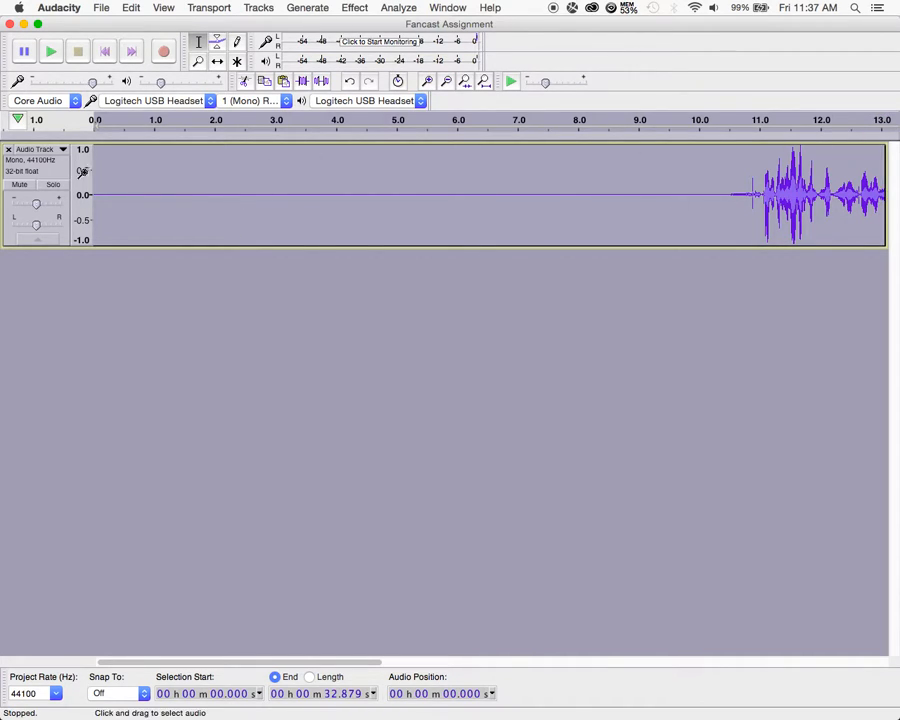
- Examine the silent part of the noise-reduced waveform up close for remaining background noise
click(428, 82)
click(428, 82)
click(428, 82)
click(428, 82)
click(428, 82)
click(428, 82)
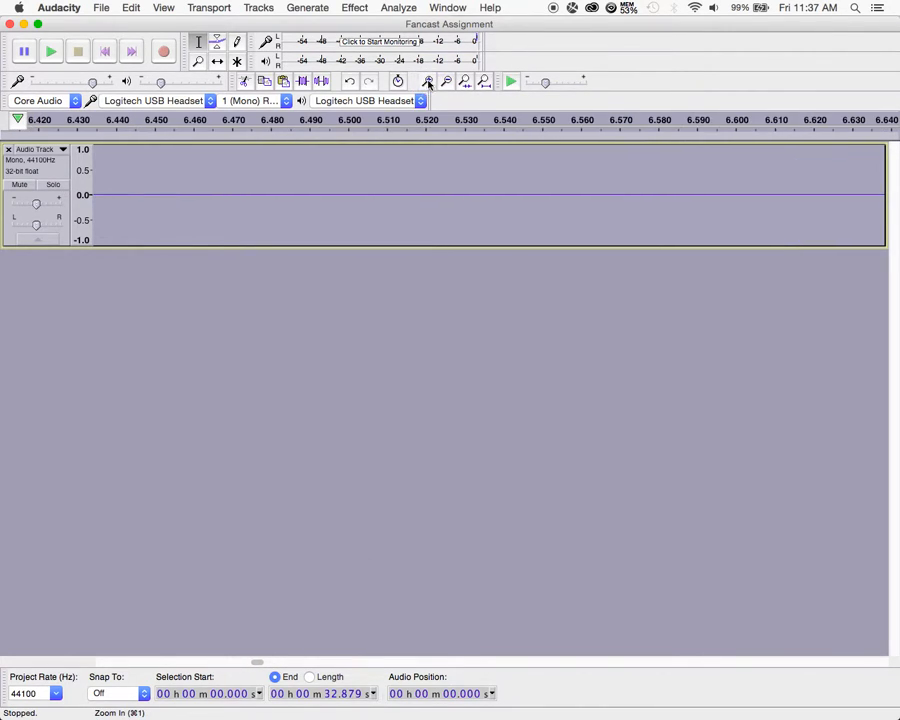
click(355, 137)
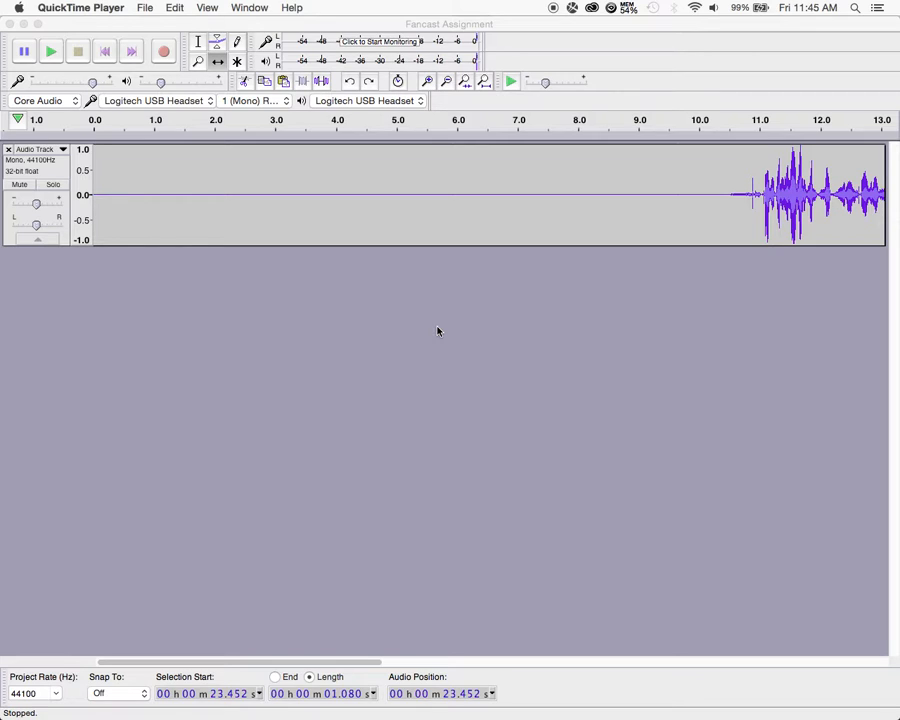
- Play part of the track from about 15.5 seconds, stop playback, and activate the Selection tool
drag(368, 663, 574, 663)
click(456, 120)
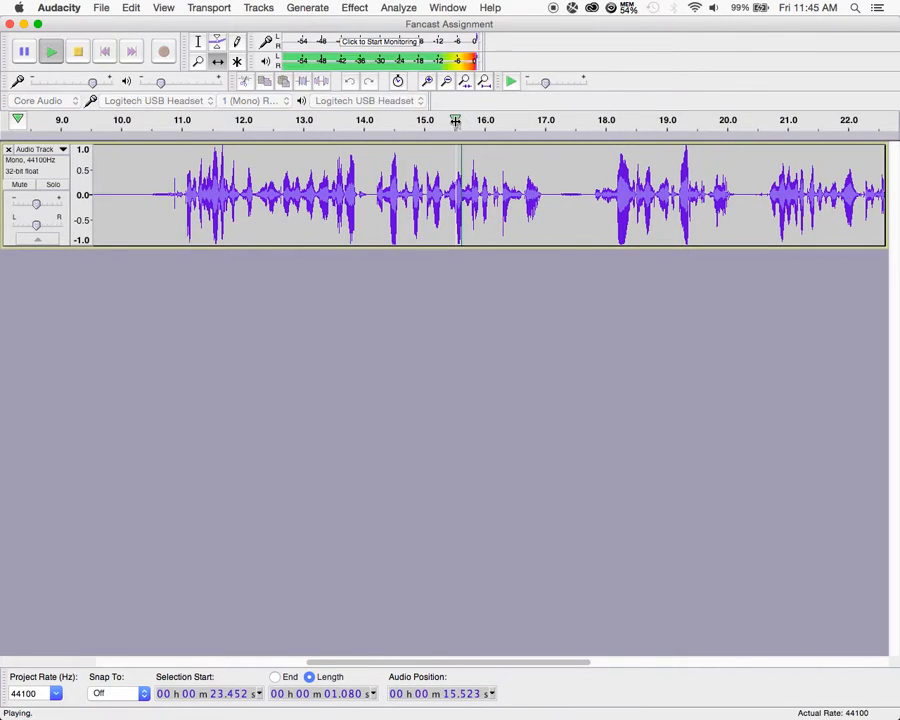
key(space)
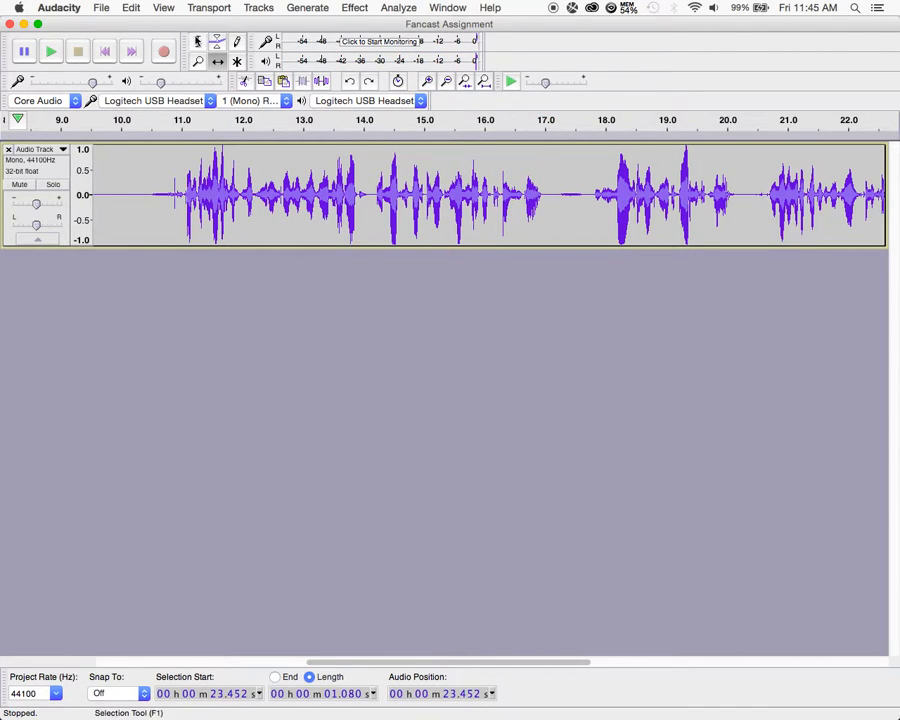
click(198, 41)
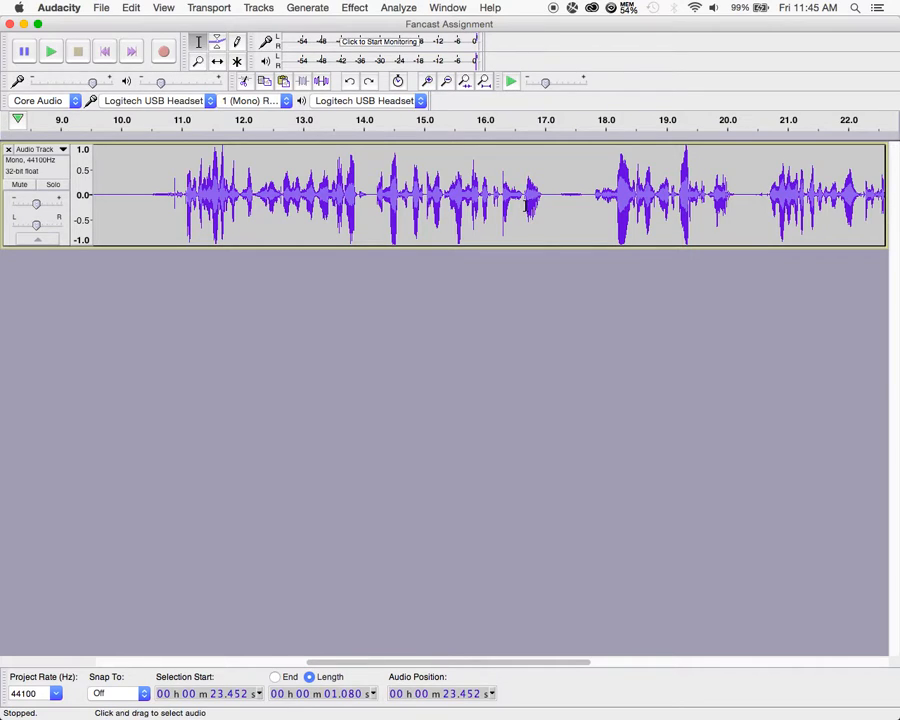
- Split-delete the 1.265-second passage starting at 15.708 seconds, after trying an ordinary delete on it and undoing that
drag(468, 171, 544, 174)
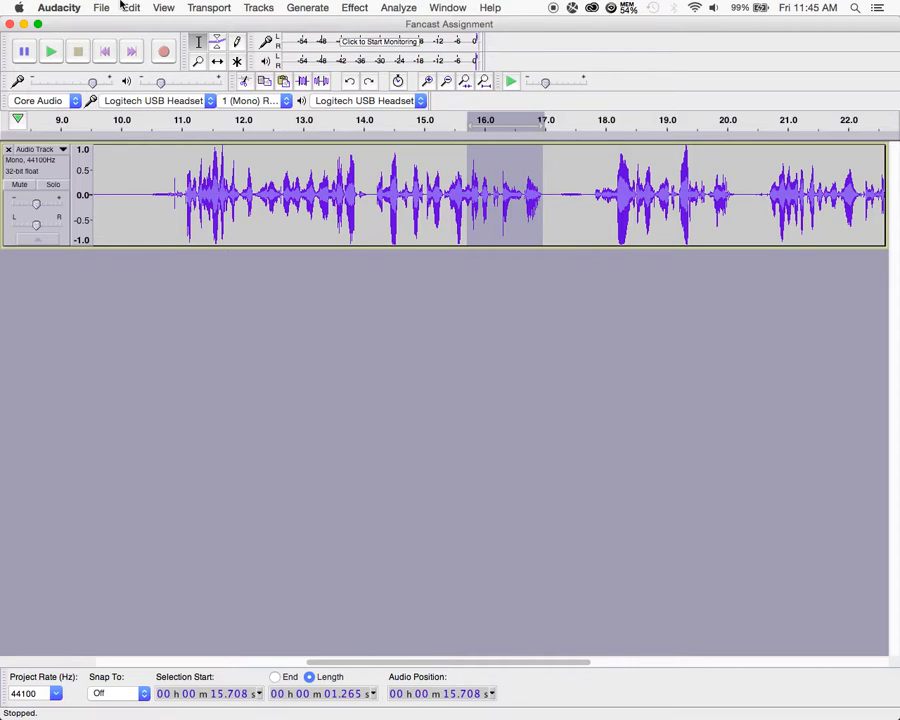
key(Delete)
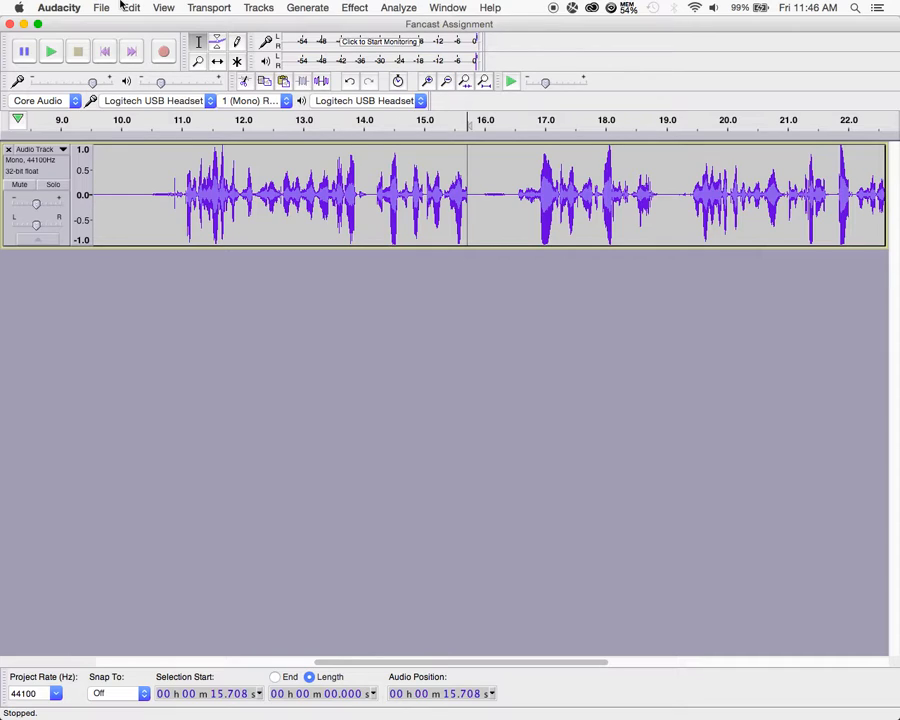
key(super+v)
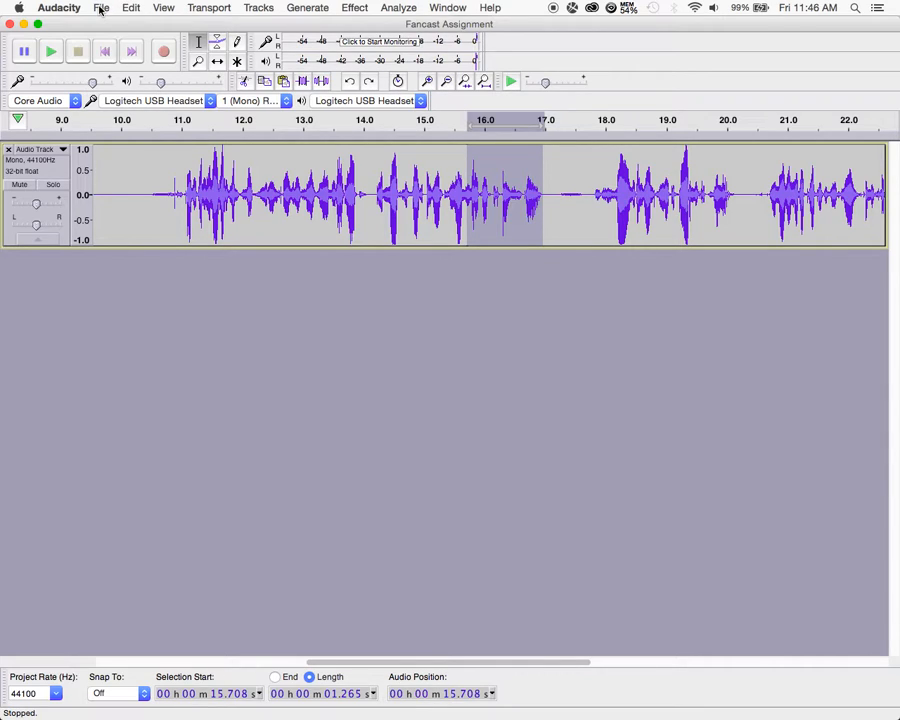
click(100, 10)
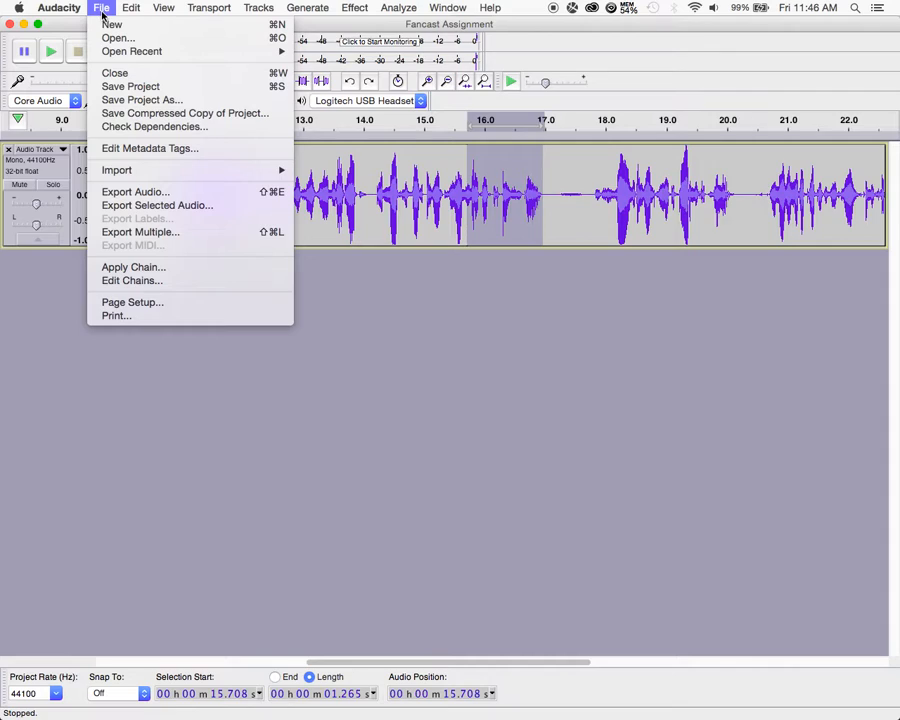
mouse_move(126, 8)
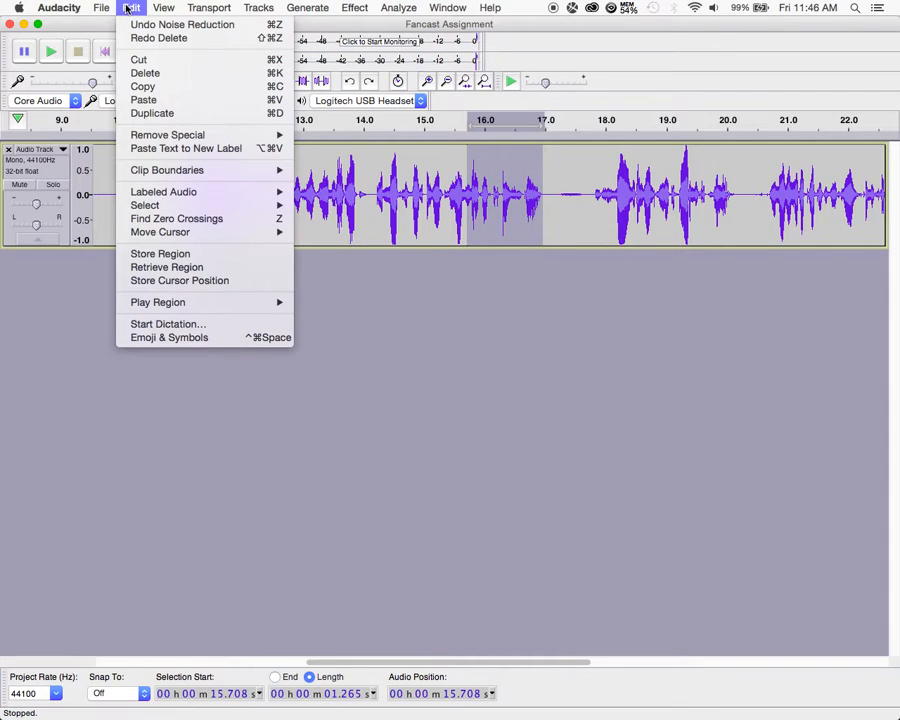
mouse_move(178, 137)
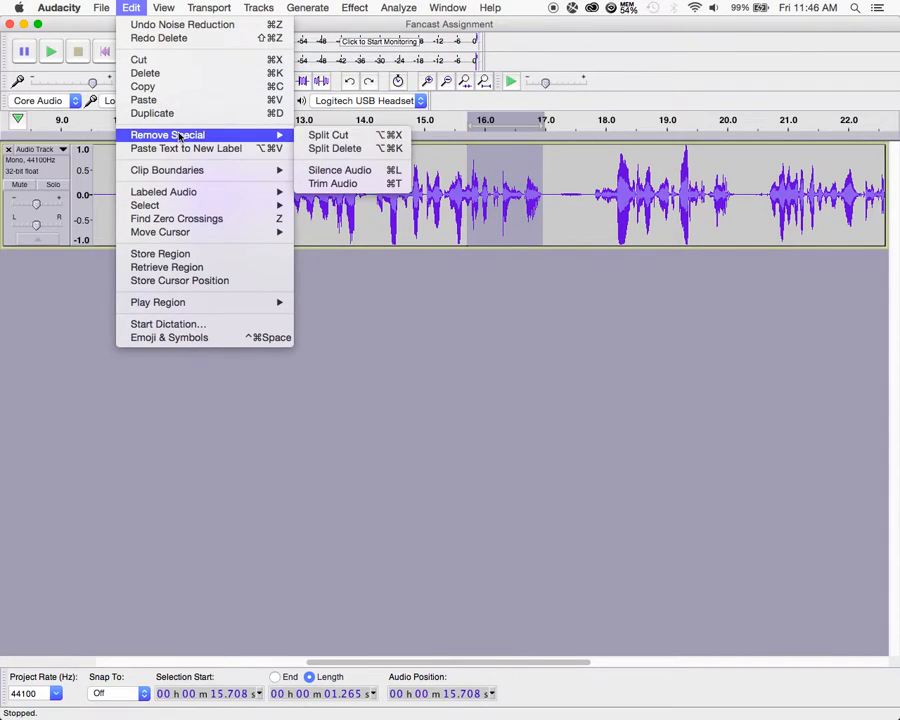
click(351, 152)
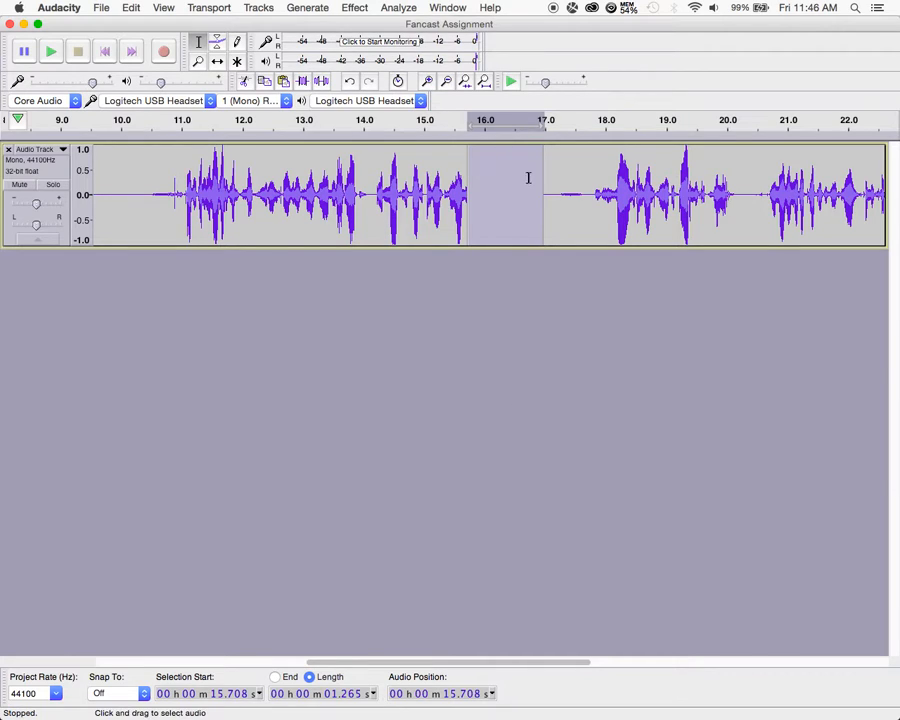
- Play the audio from about 23.7 seconds and pause playback at about 24.9 seconds to locate the next unwanted passage
drag(530, 661, 691, 661)
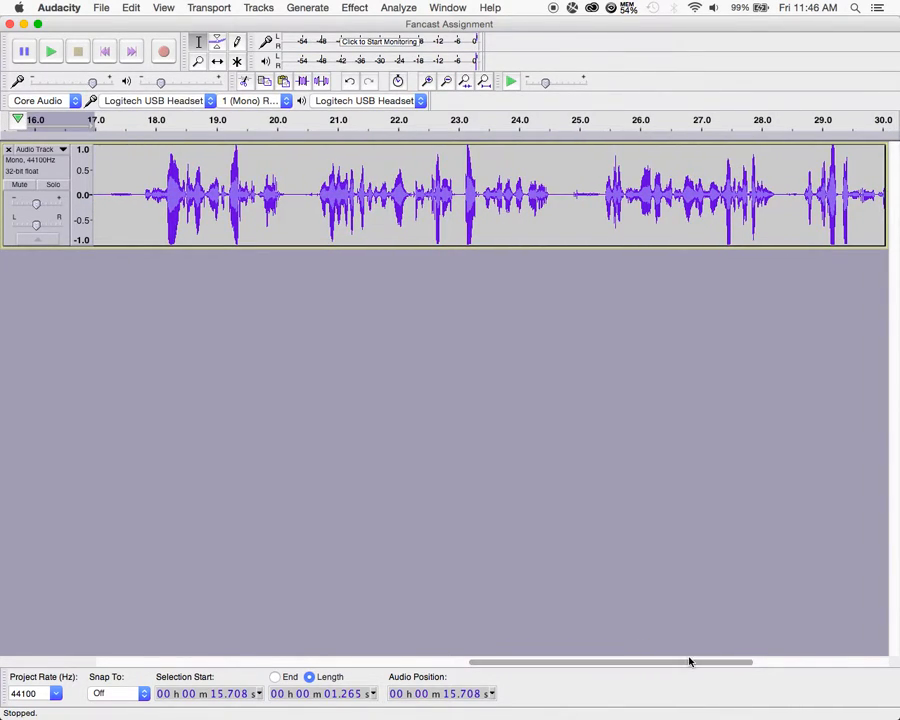
click(471, 127)
click(498, 122)
click(57, 52)
click(25, 51)
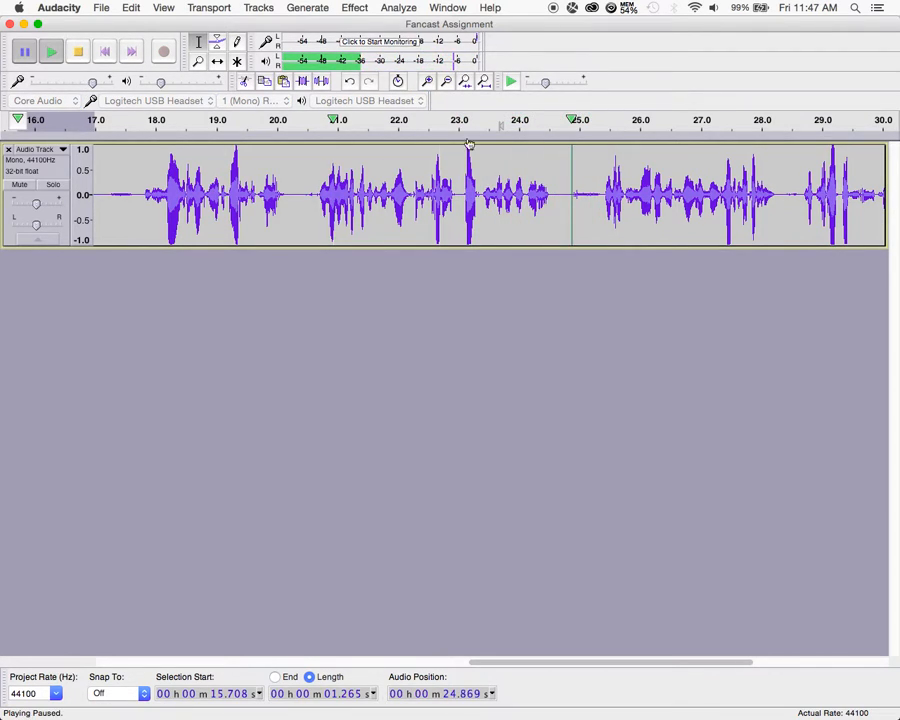
- Split-delete the passage starting at about 23.39 seconds and lasting about 1.13 seconds, leaving a gap in its place
drag(482, 157, 550, 161)
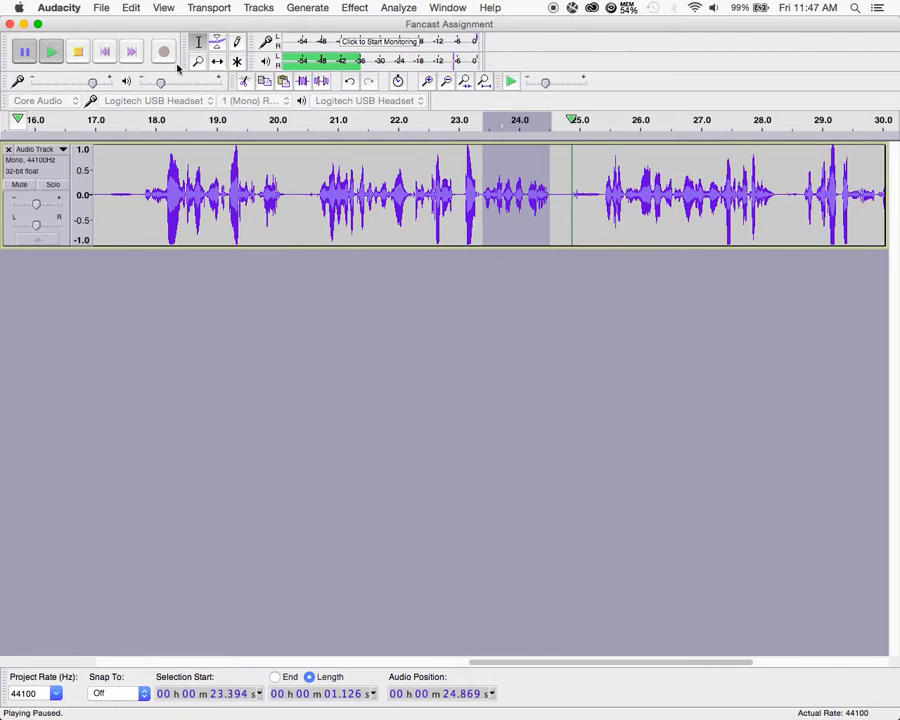
click(131, 8)
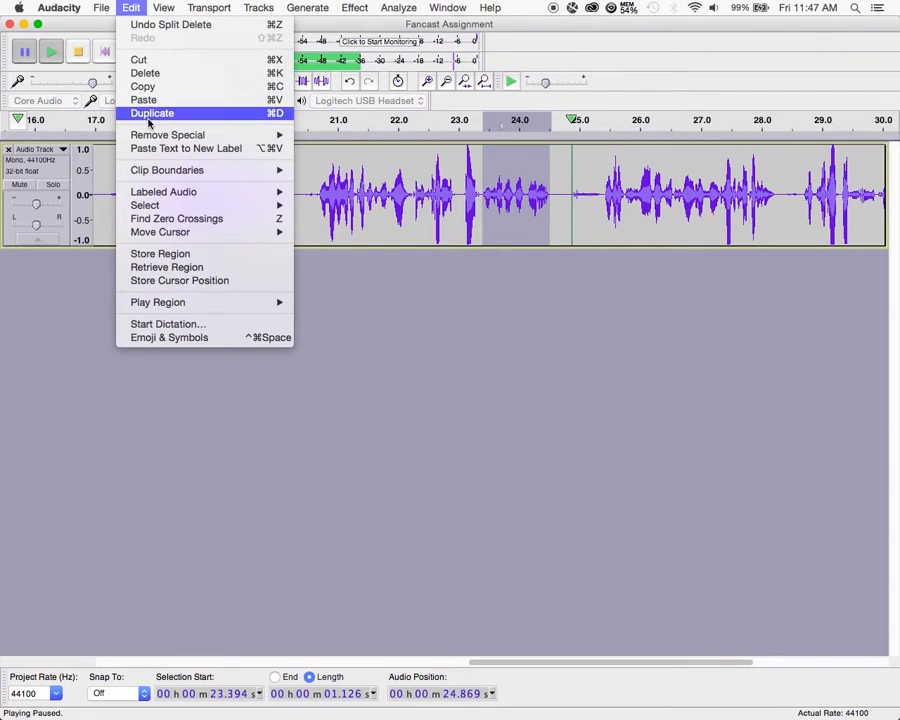
mouse_move(146, 139)
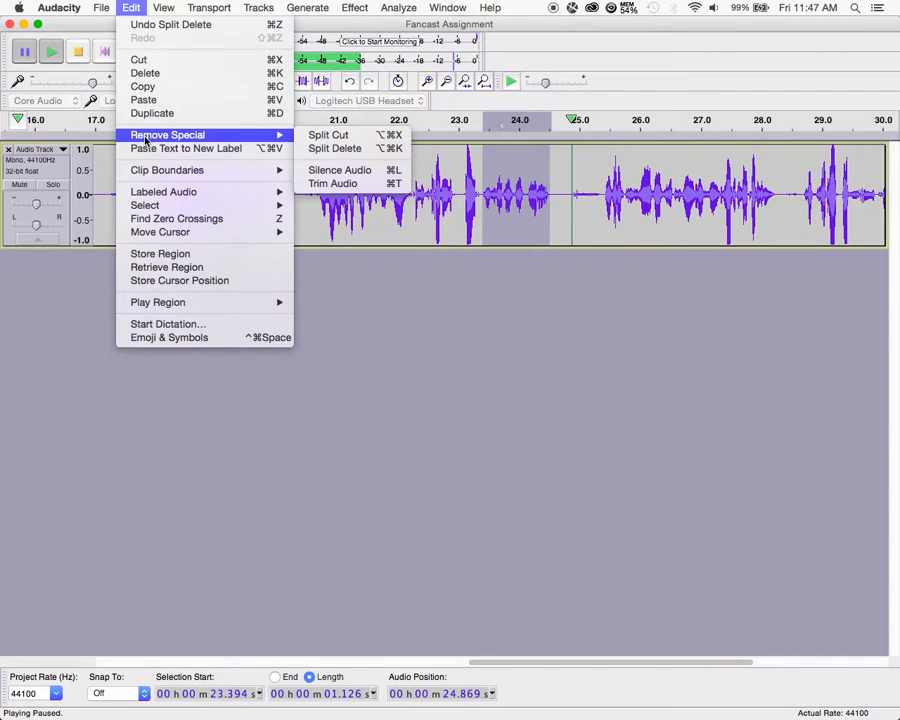
click(345, 148)
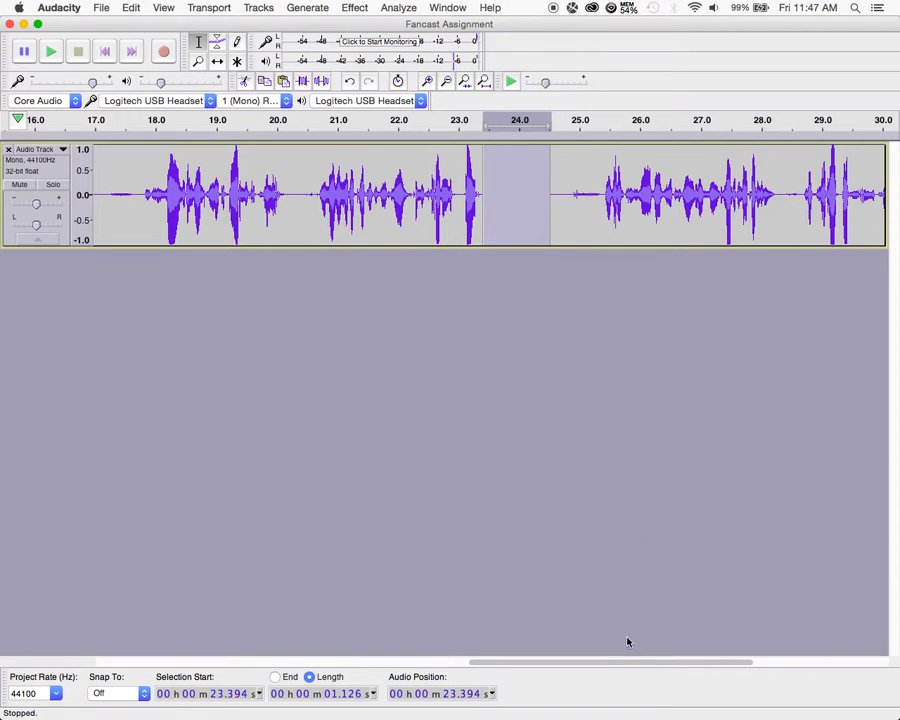
- Delete the silence at the end of the track, from about 30.53 seconds over about 2.35 seconds
drag(623, 663, 759, 666)
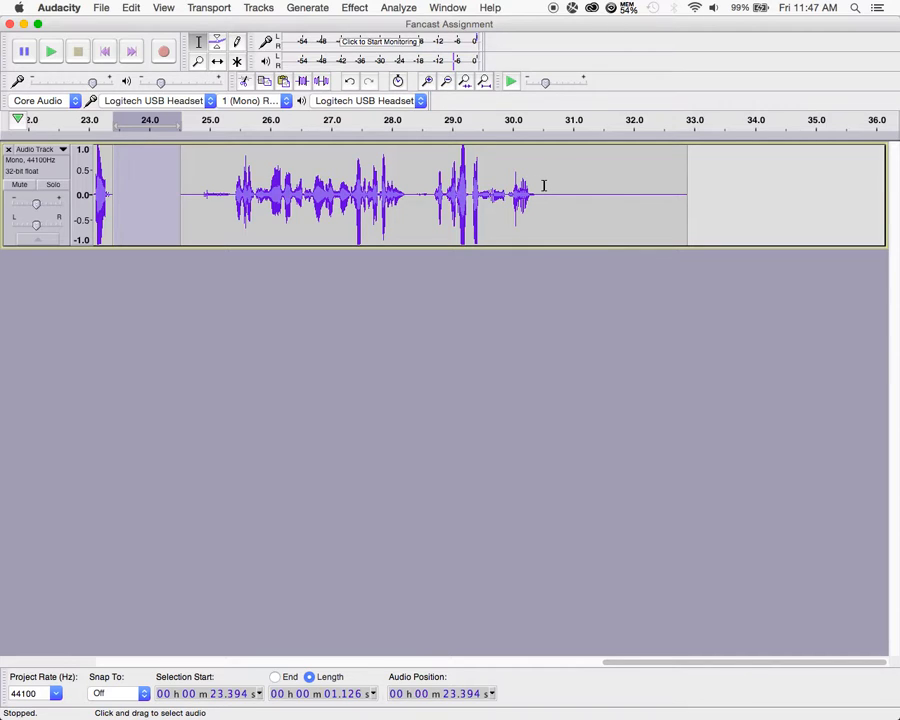
drag(544, 185, 686, 189)
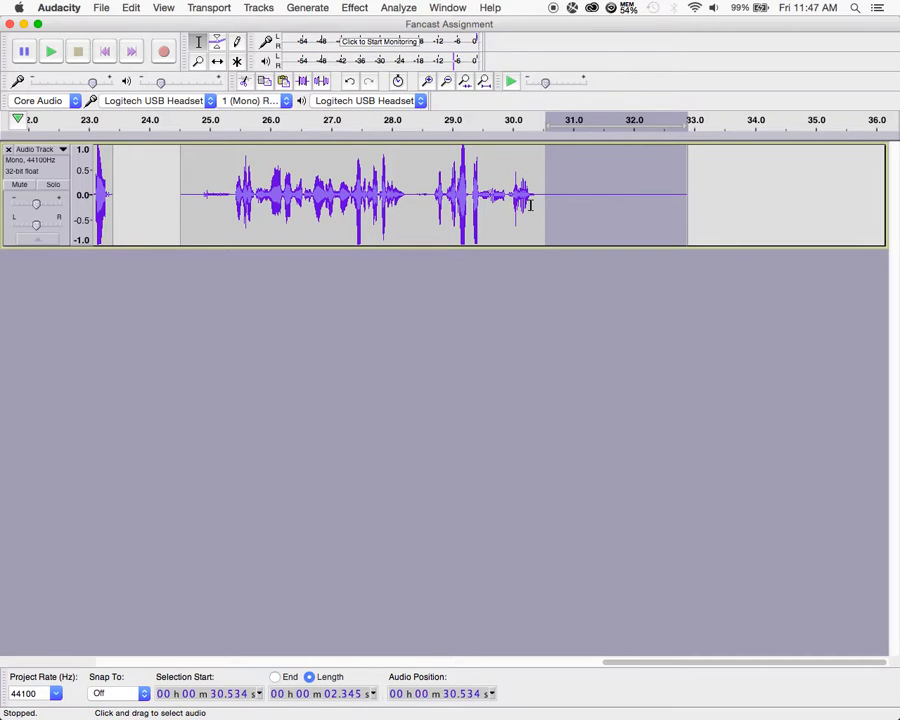
key(Delete)
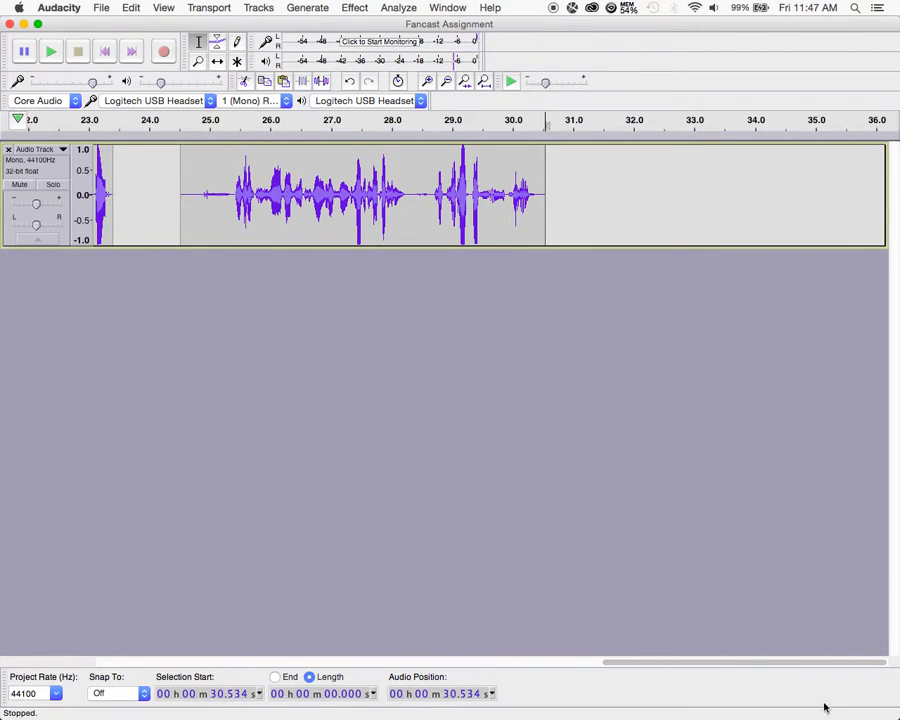
- Delete the silent opening of the track, from 0 to about 10.46 seconds
drag(736, 666, 207, 651)
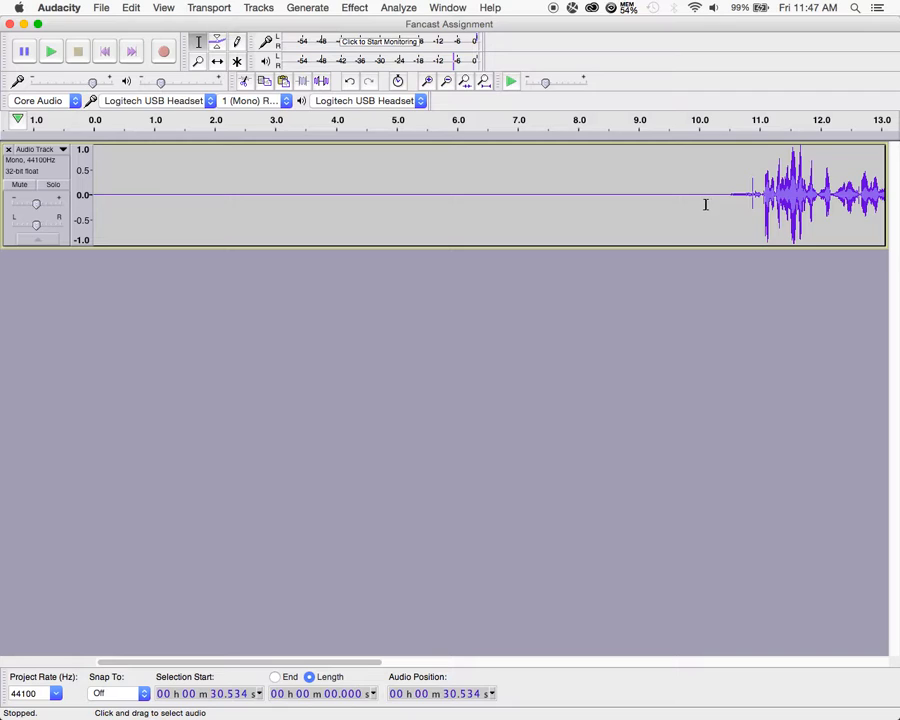
drag(727, 193, 48, 171)
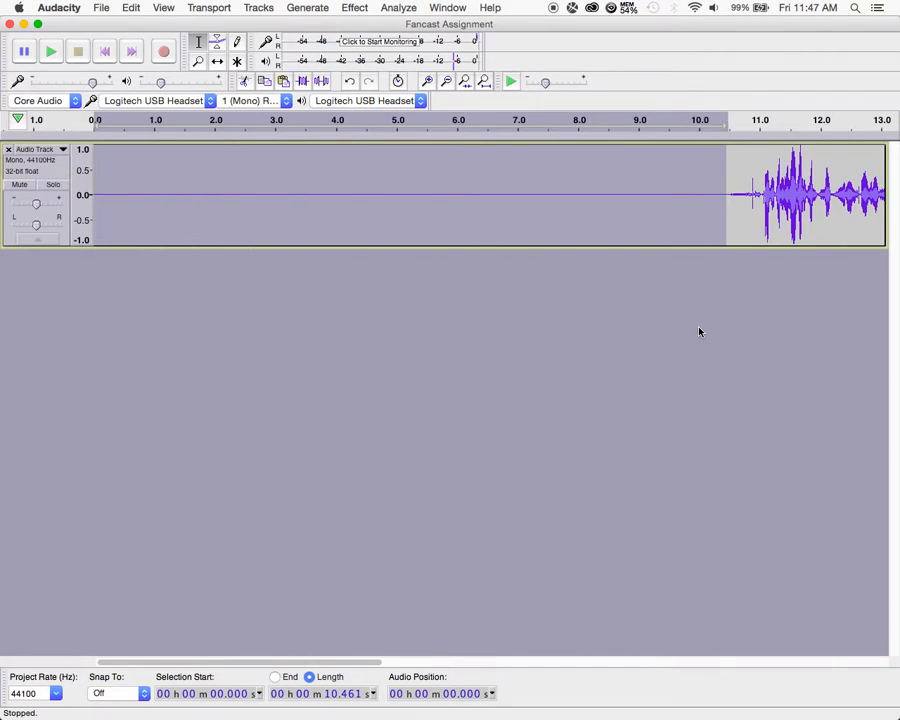
key(Delete)
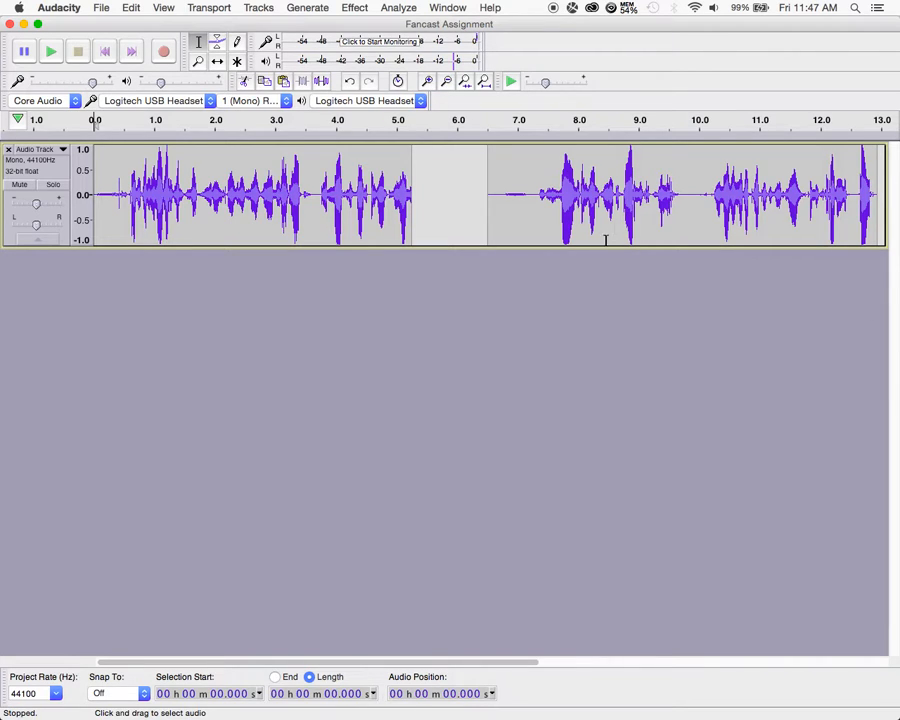
- Slide the middle clip earlier with the Time Shift tool until it snaps to the end of the first clip
mouse_move(491, 663)
mouse_down()
mouse_move(561, 659)
mouse_move(499, 663)
mouse_up()
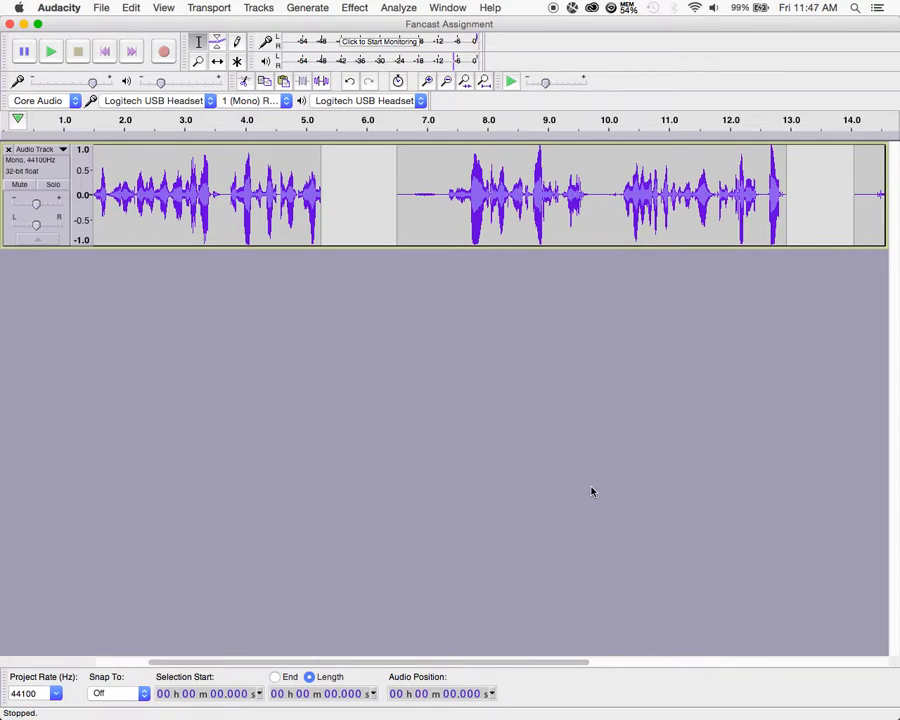
click(218, 63)
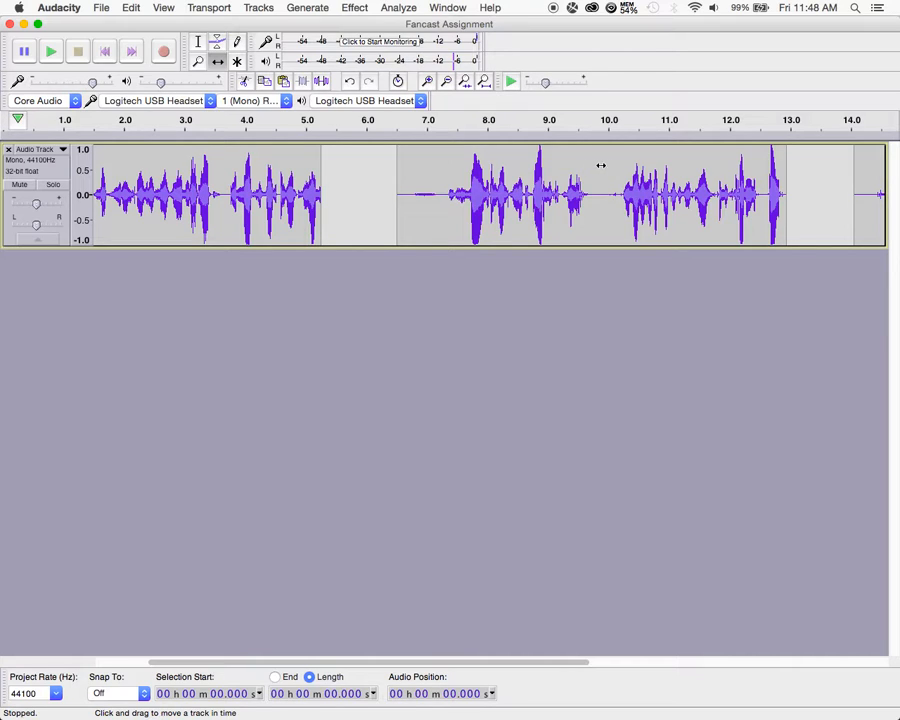
drag(616, 163, 539, 163)
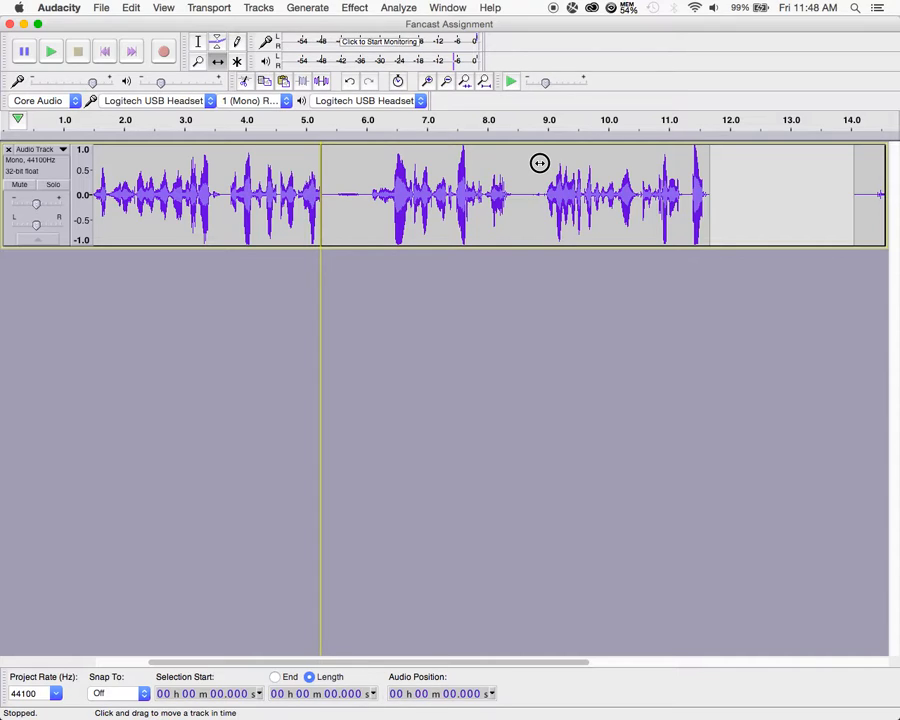
drag(539, 163, 532, 166)
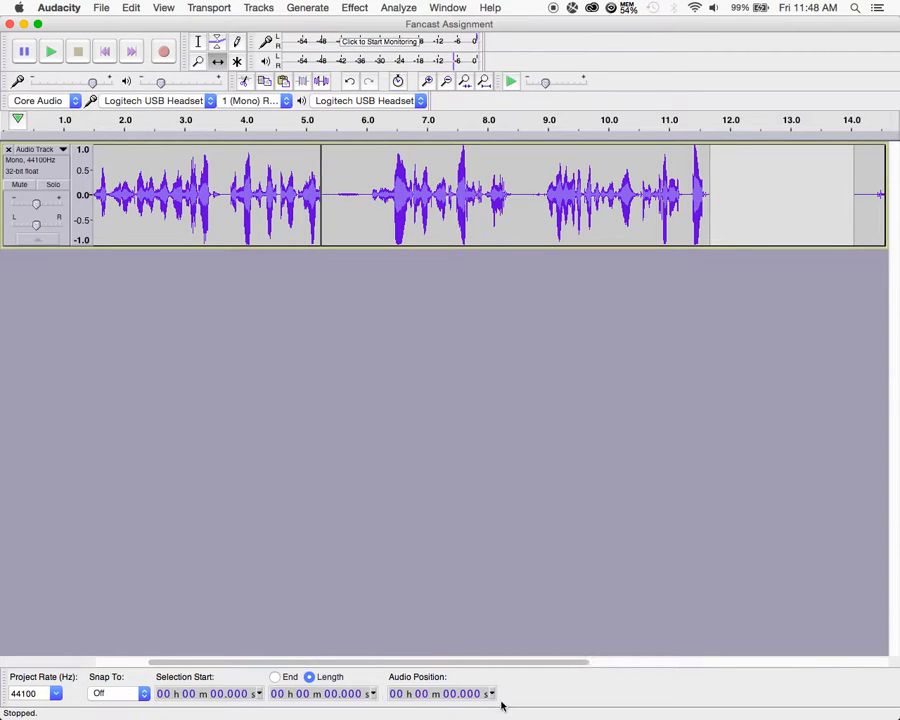
- Slide the last clip earlier until it meets the end of the middle clip, closing the remaining gap
drag(522, 662, 645, 669)
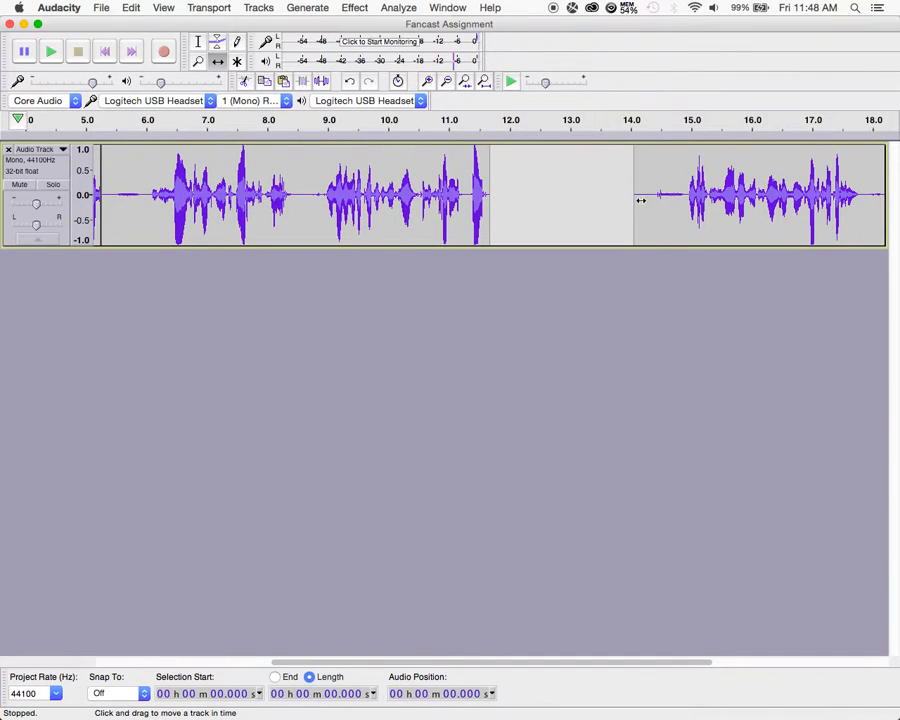
drag(664, 205, 520, 204)
drag(560, 656, 323, 600)
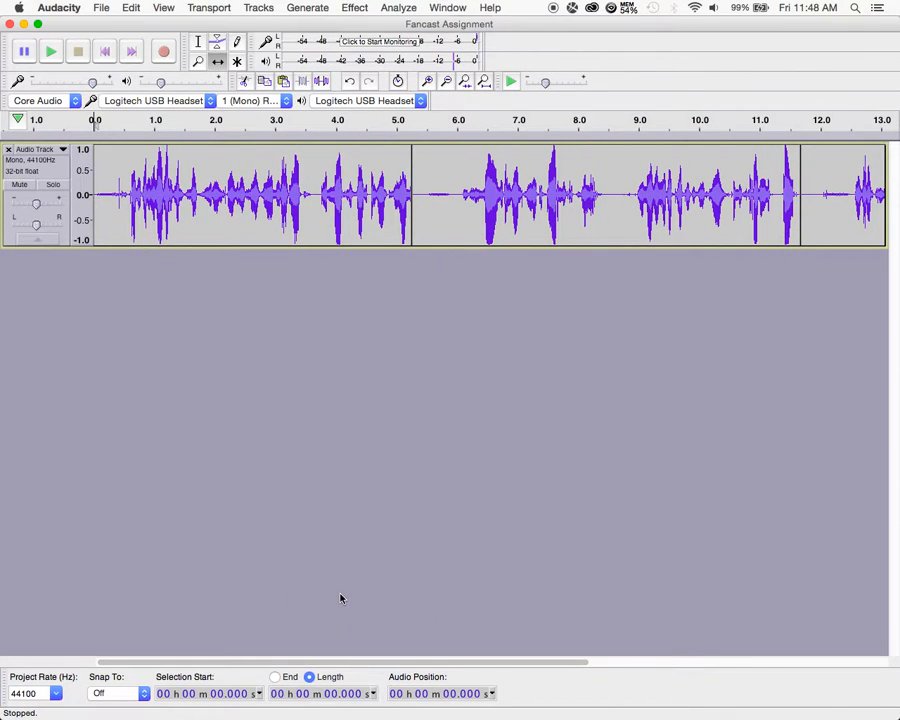
- Save the changes to the Fancast Assignment project
click(101, 8)
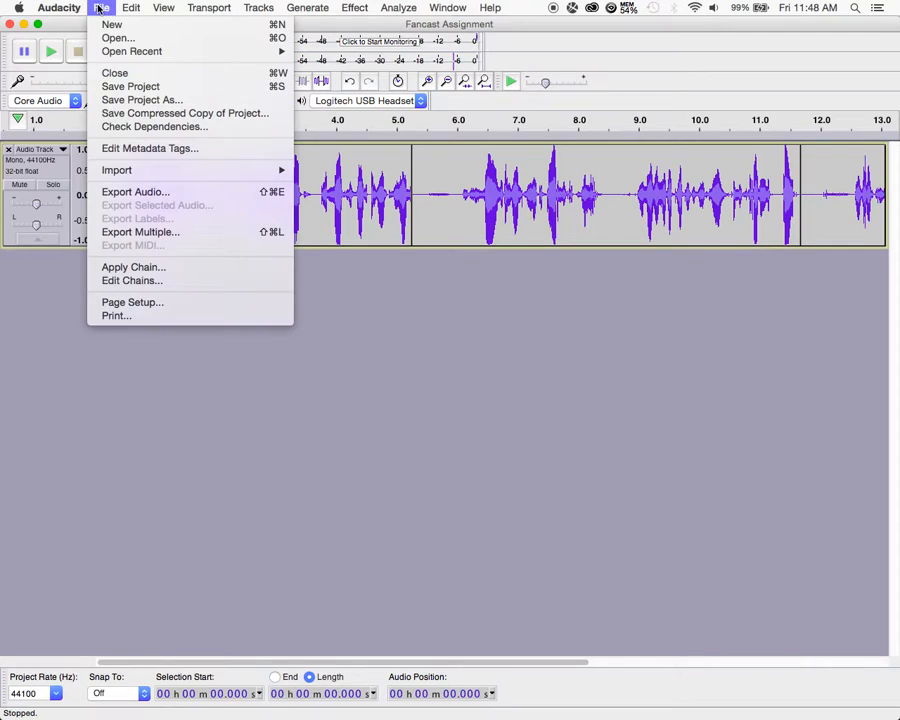
click(110, 86)
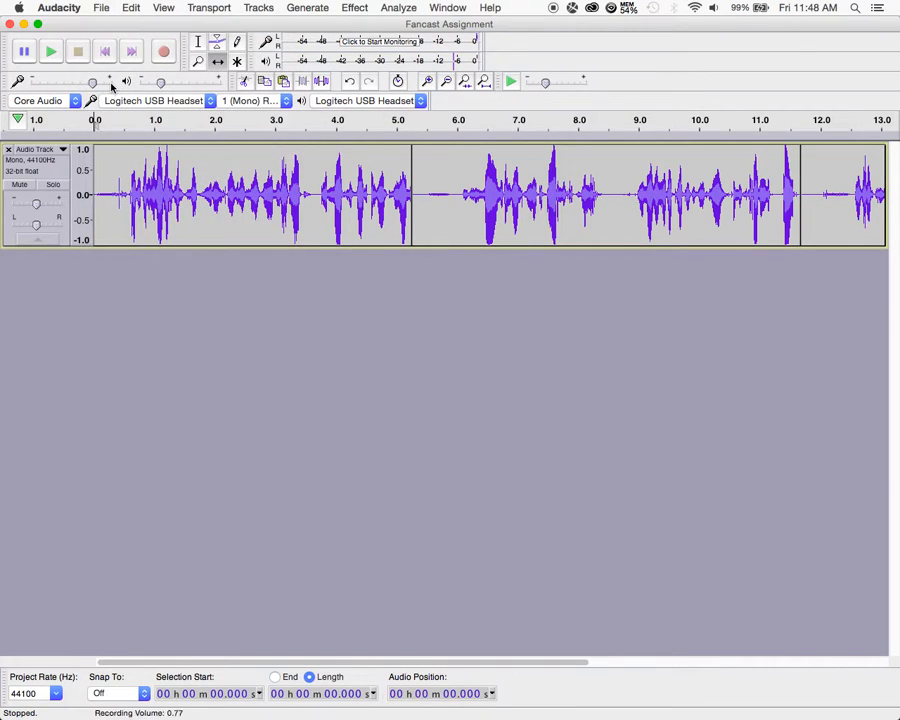